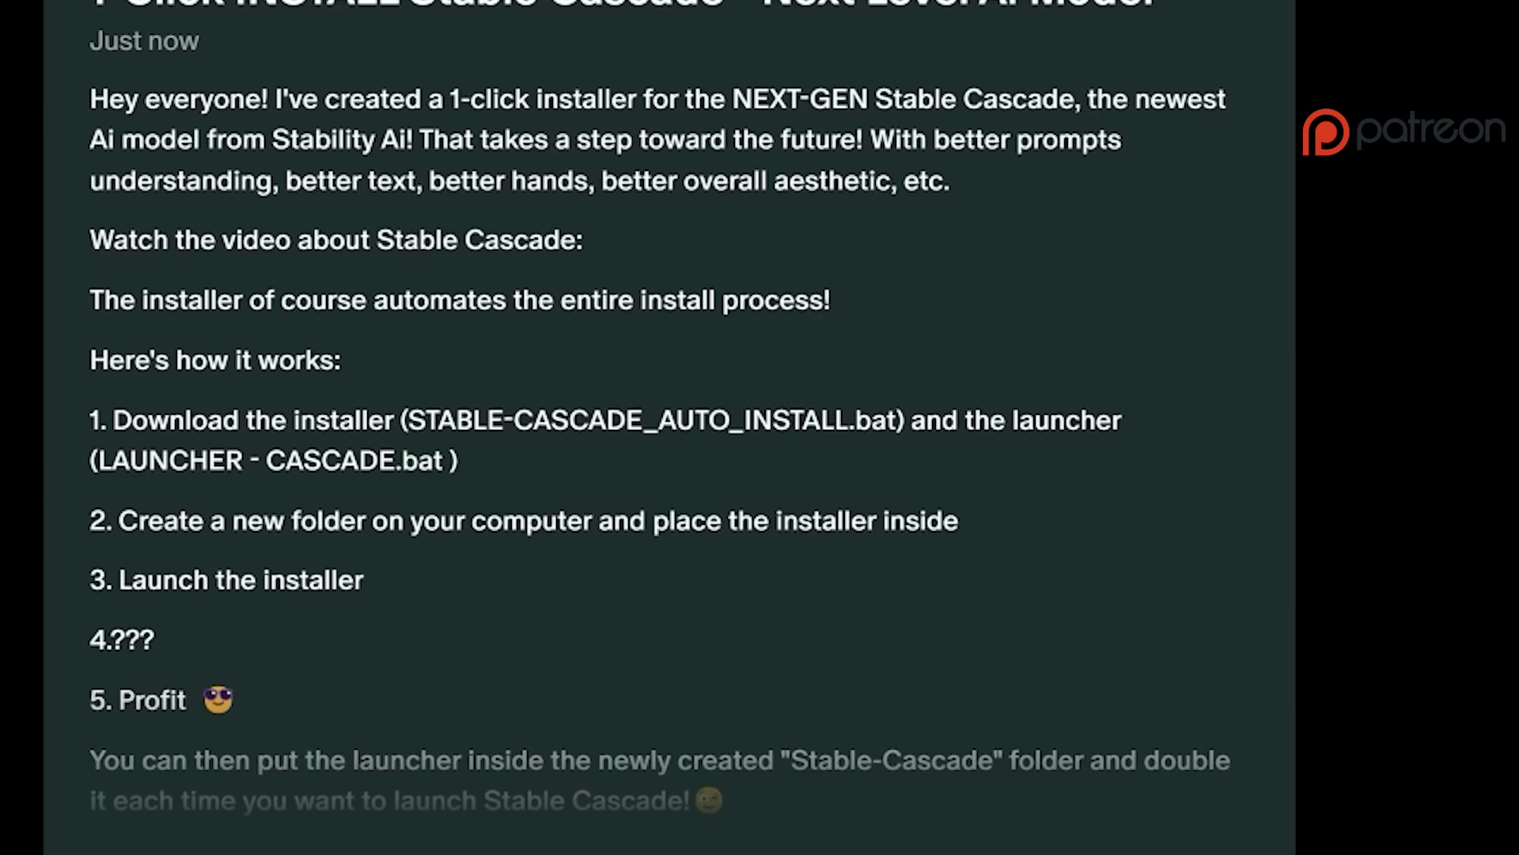
Read through the Stable Cascade one-click installer instructions and browse the earlier installer posts on Patreon.
scroll(661, 428, down, 3)
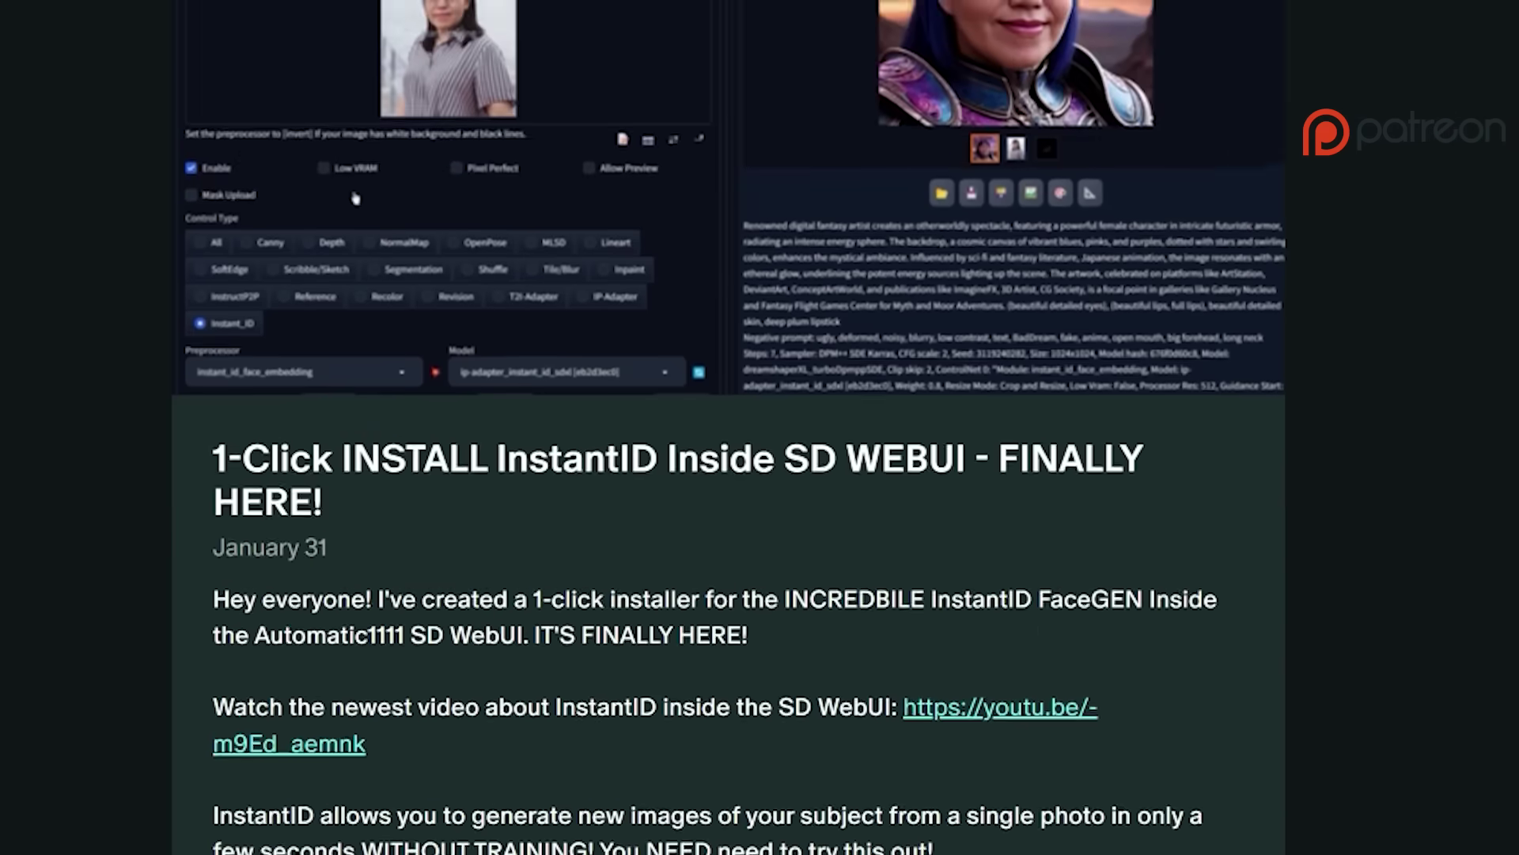
scroll(728, 429, down, 10)
scroll(728, 427, down, 20)
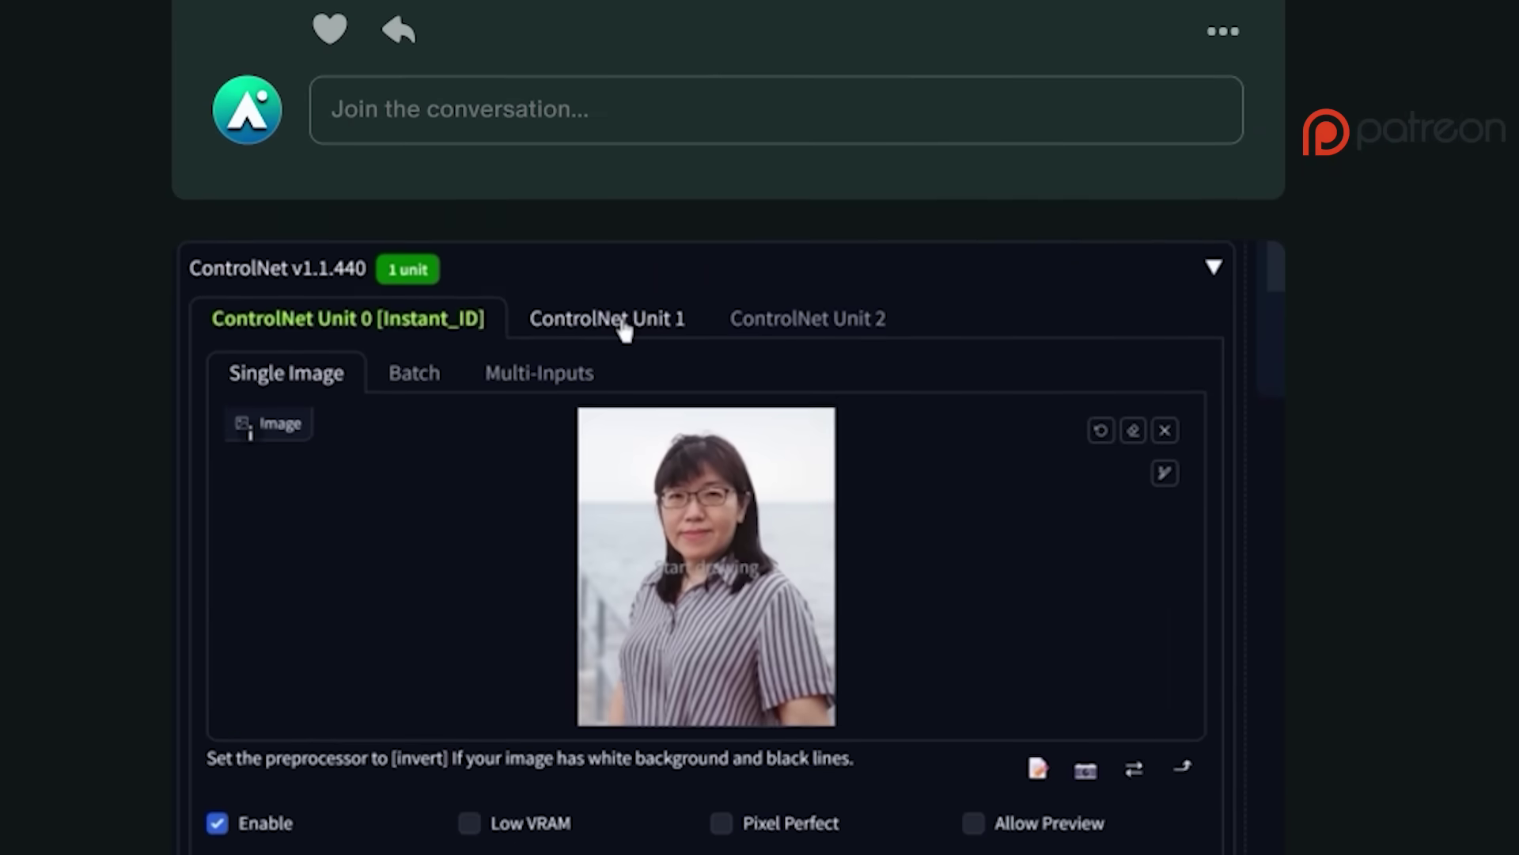
scroll(728, 427, down, 15)
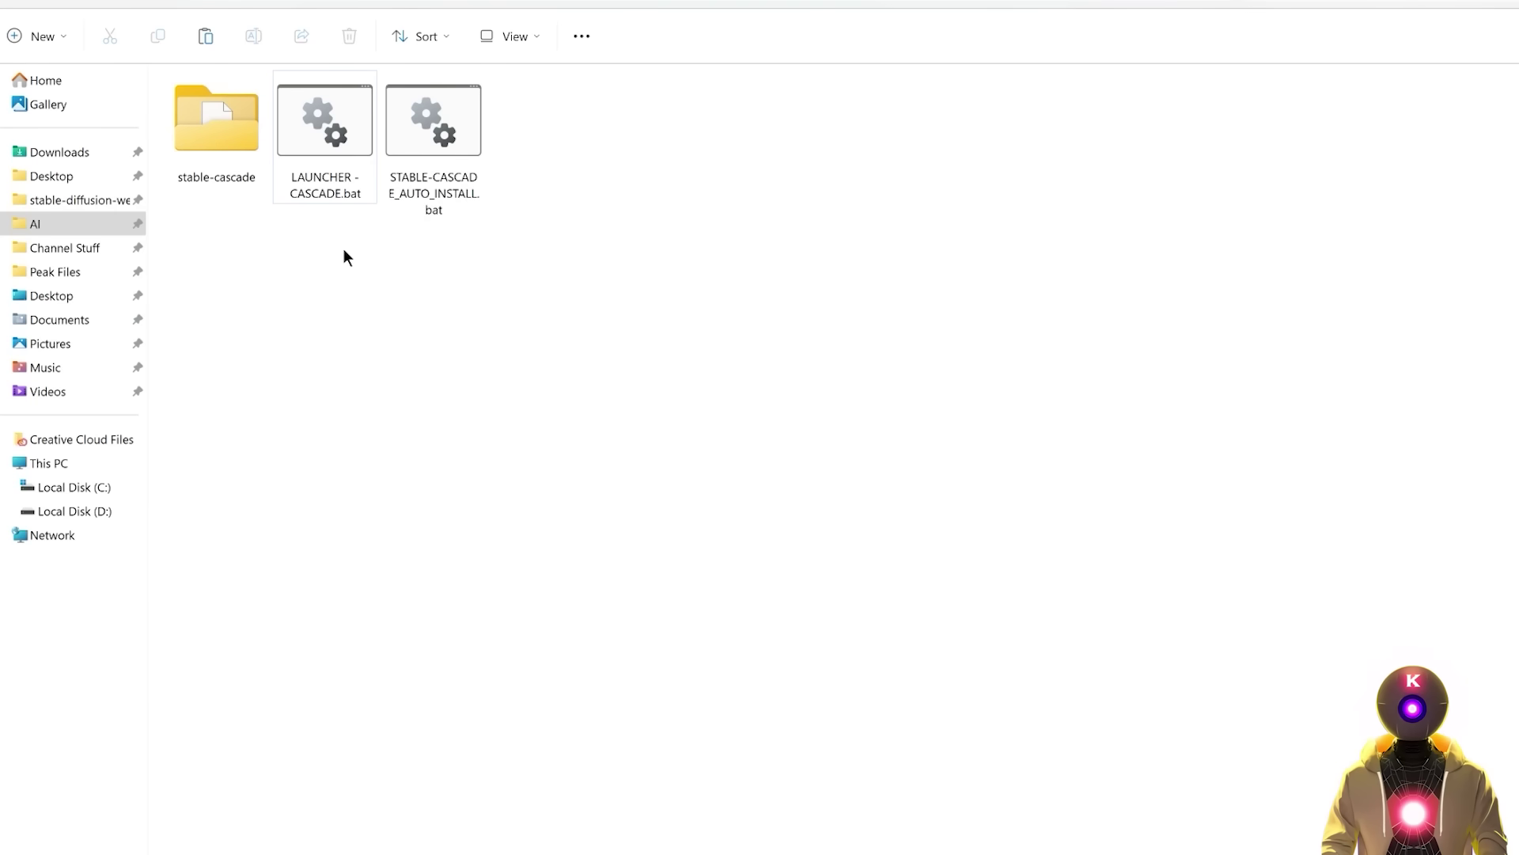
Move LAUNCHER - CASCADE.bat into the stable-cascade folder and run it from there.
drag(343, 134, 226, 127)
double_click(226, 129)
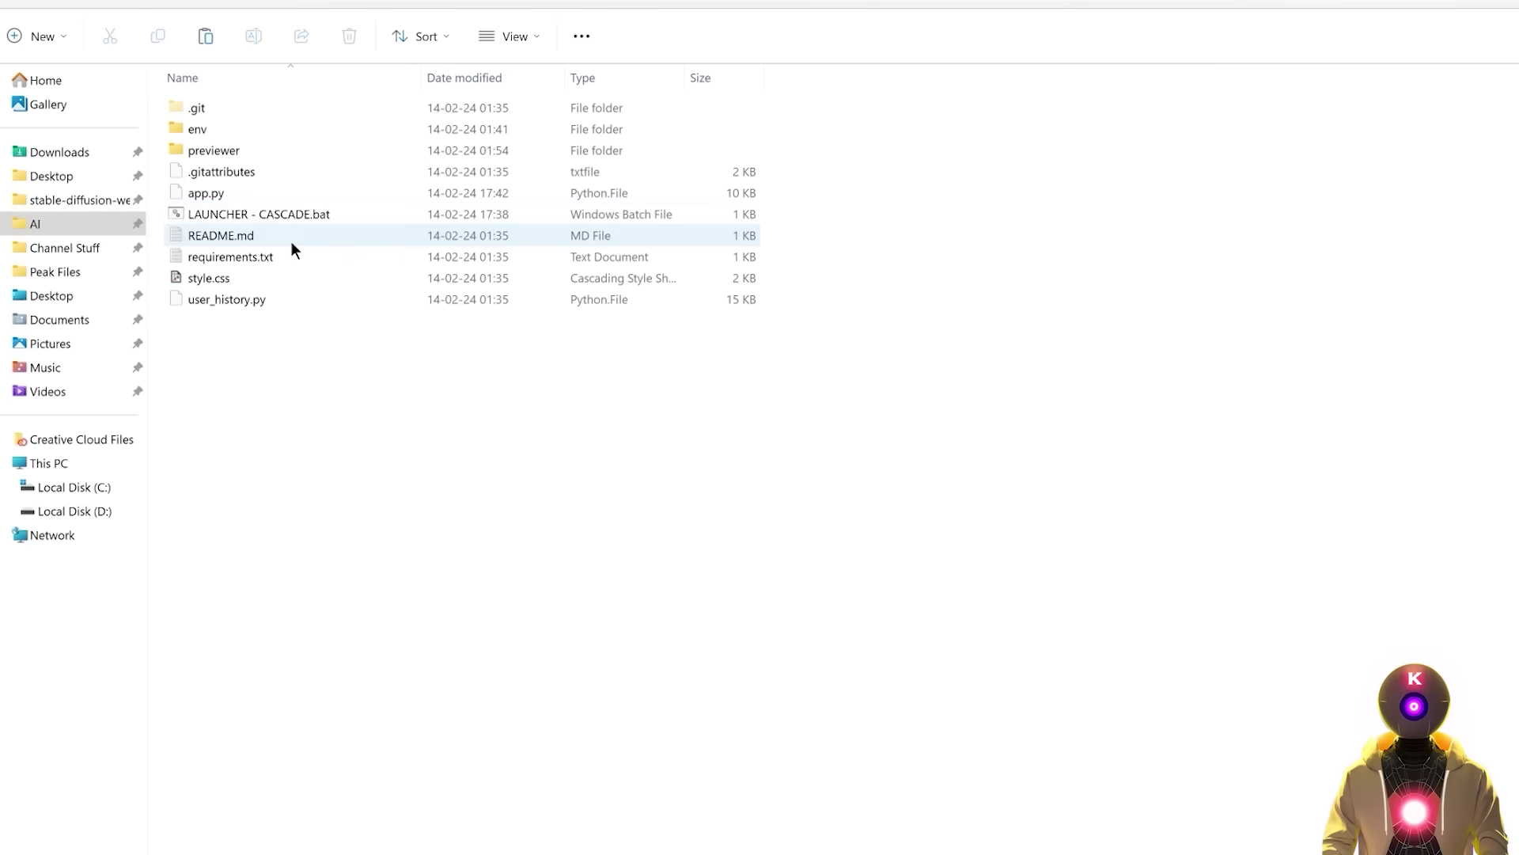
double_click(241, 214)
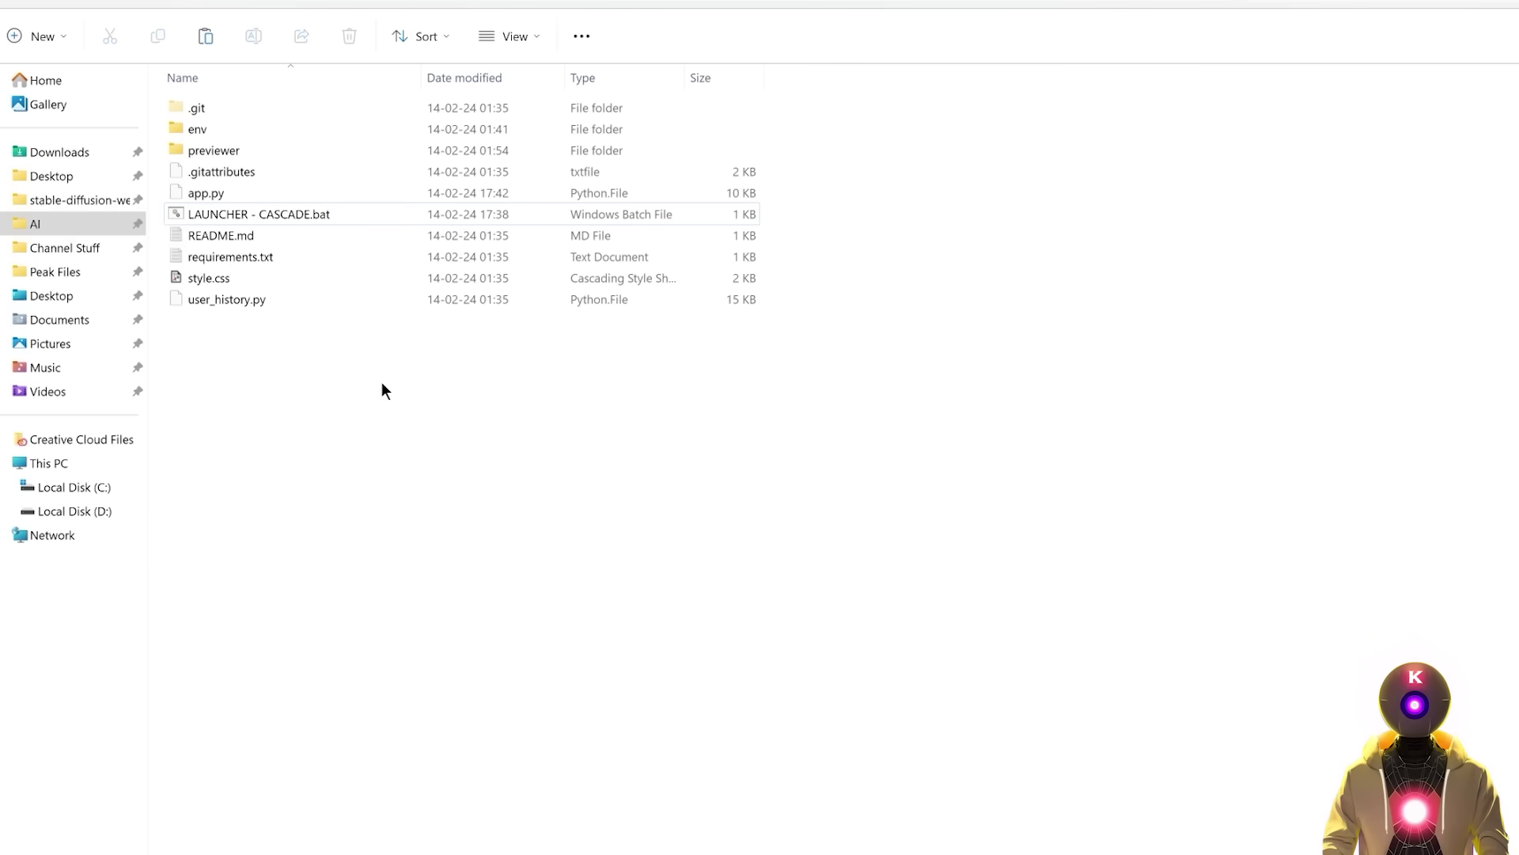
Open LAUNCHER - CASCADE.bat for editing in Notepad++.
right_click(264, 210)
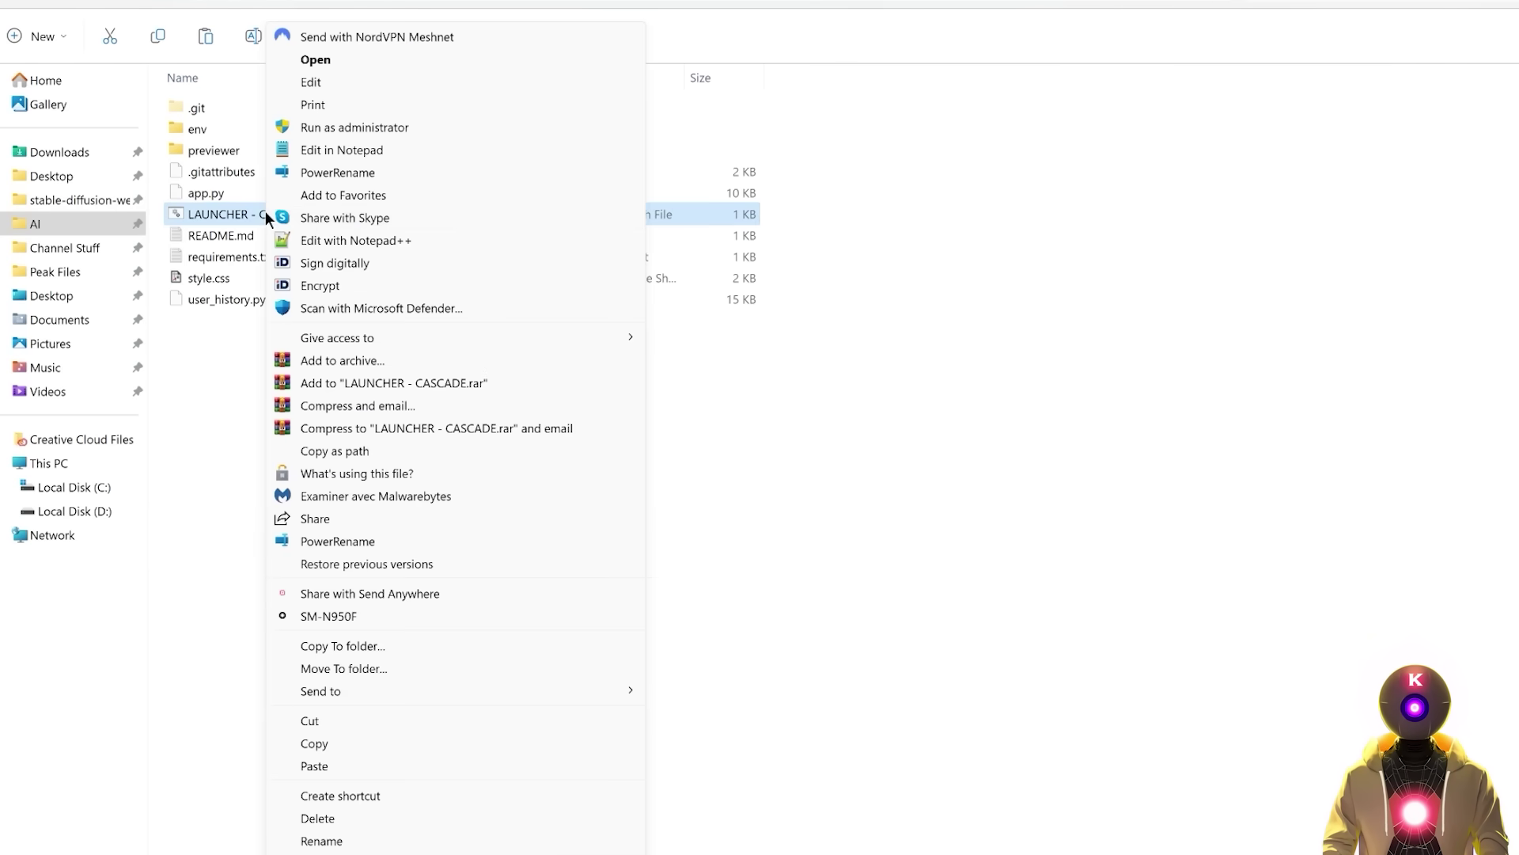
click(315, 238)
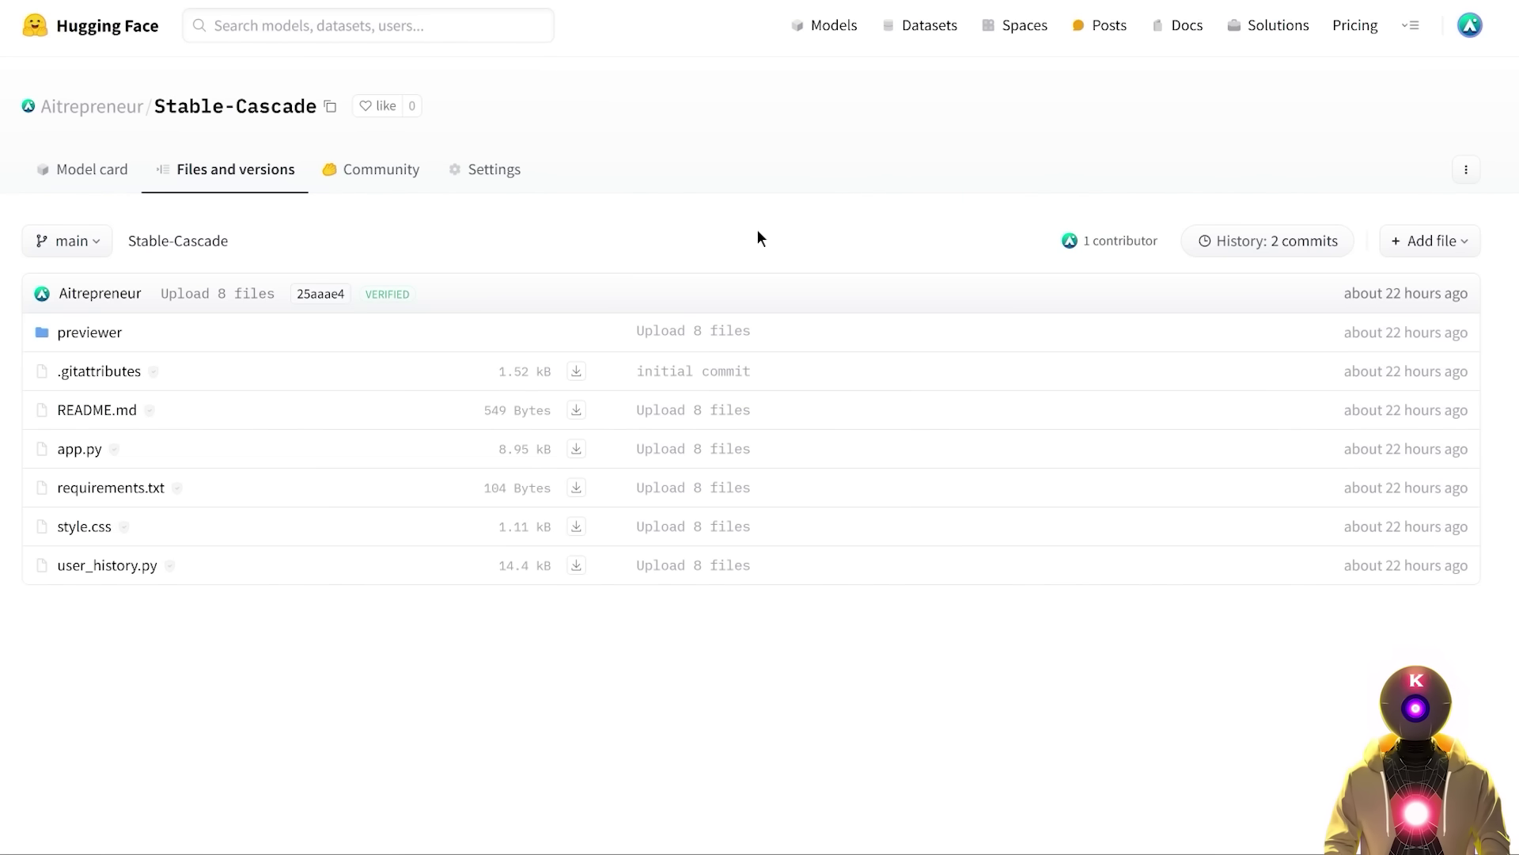
Switch to the Stable-Cascade repository on Hugging Face and copy its clone commands.
click(1465, 170)
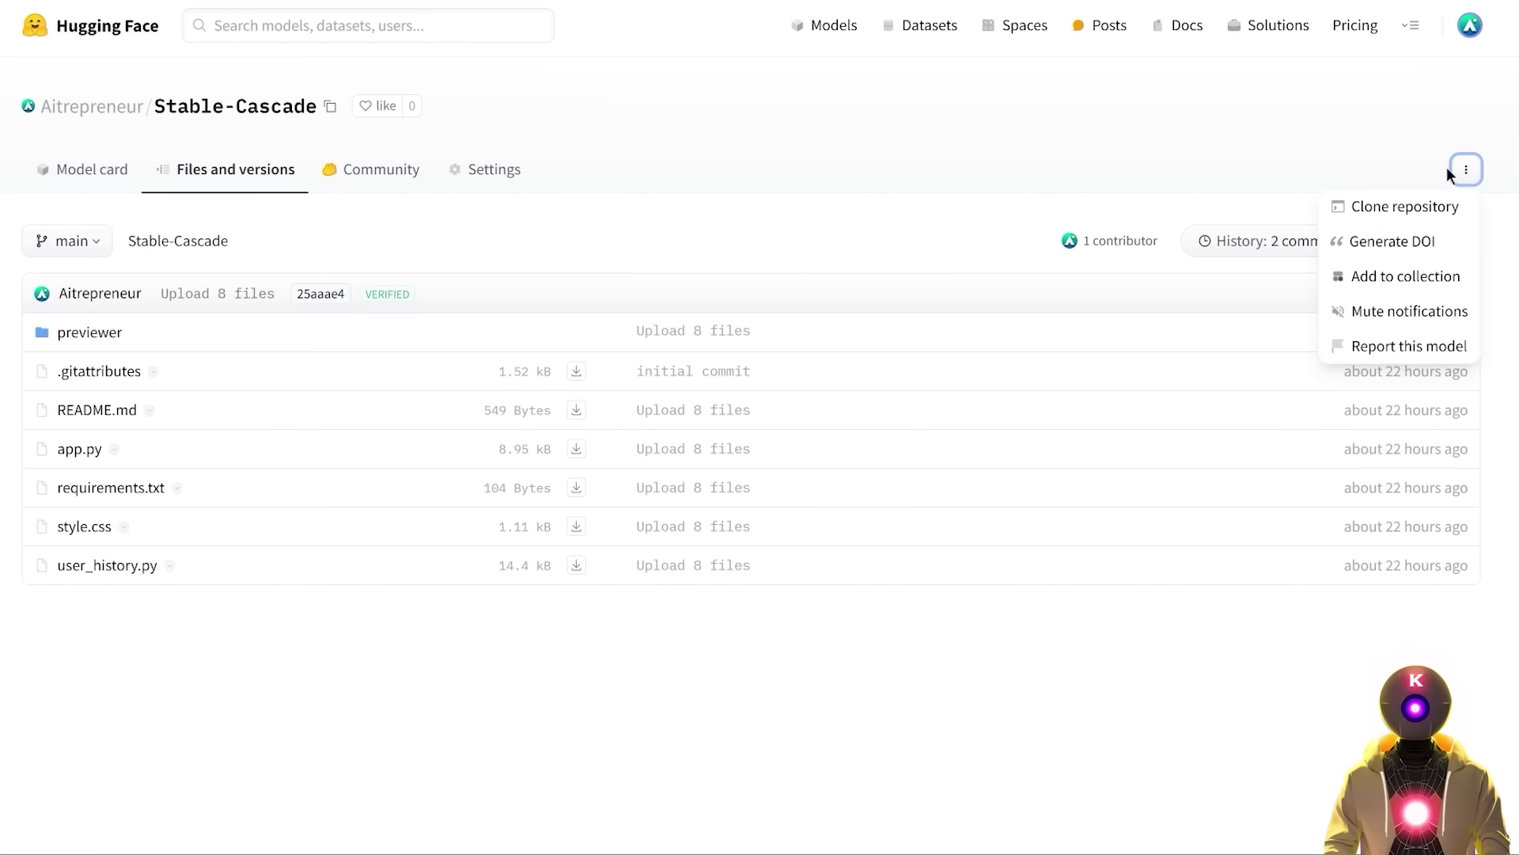
click(1396, 209)
click(1022, 253)
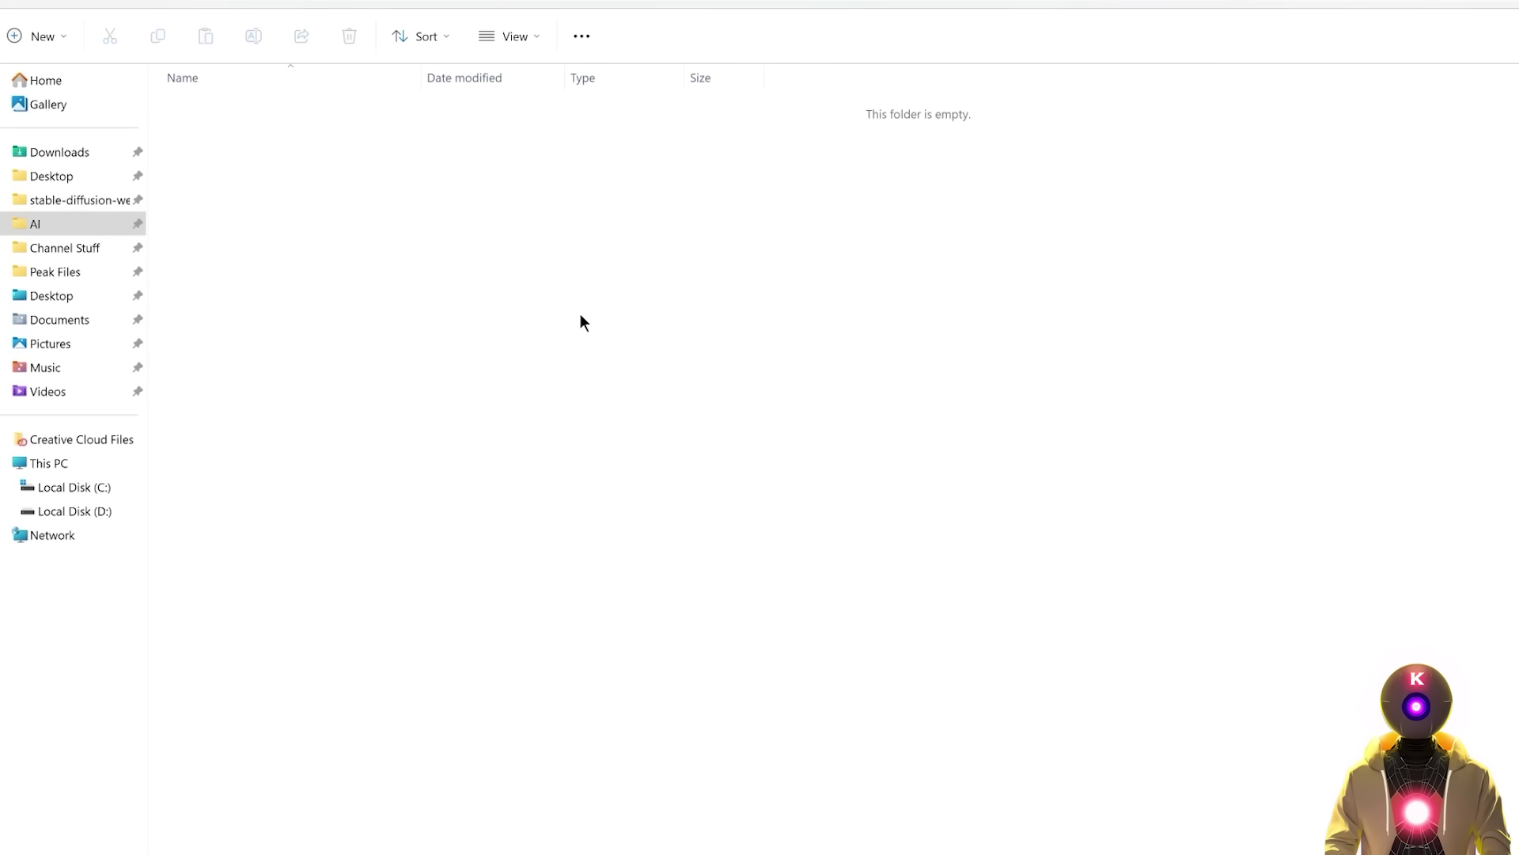
click(618, 11)
text(cmd)
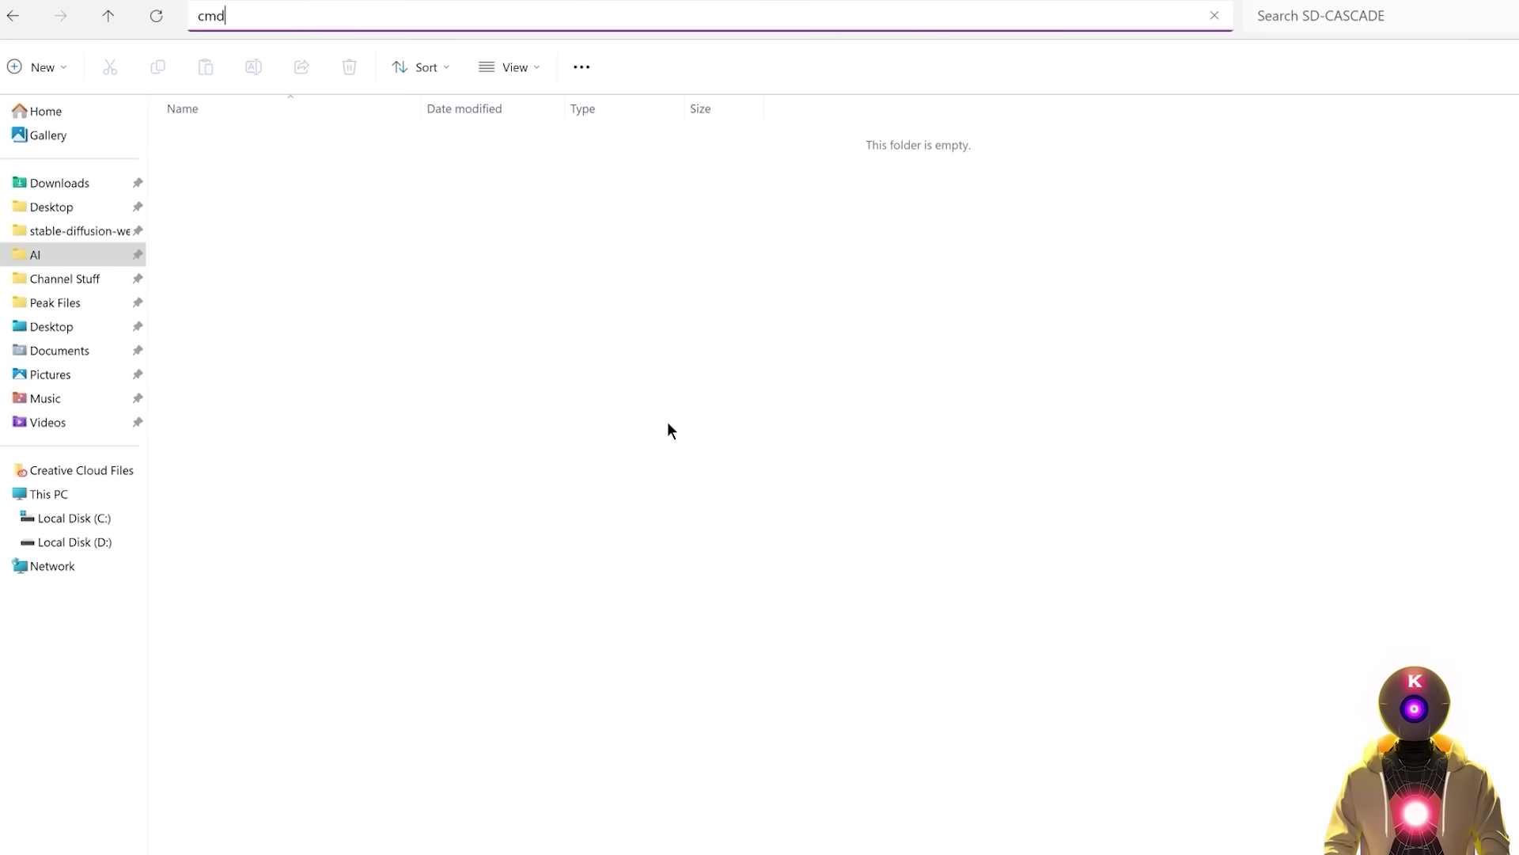
key(Return)
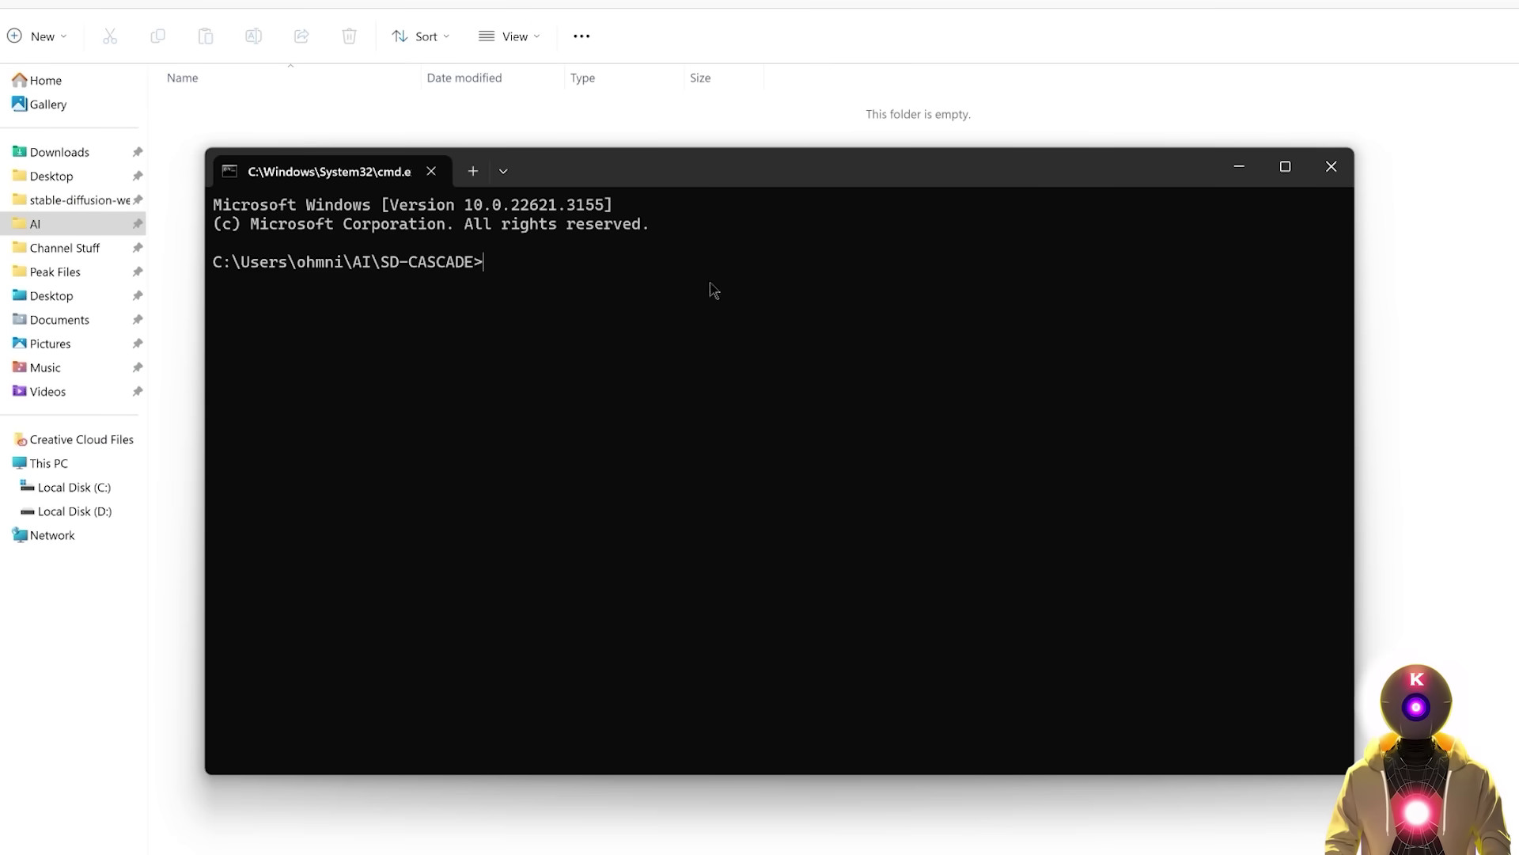
key(ctrl+v)
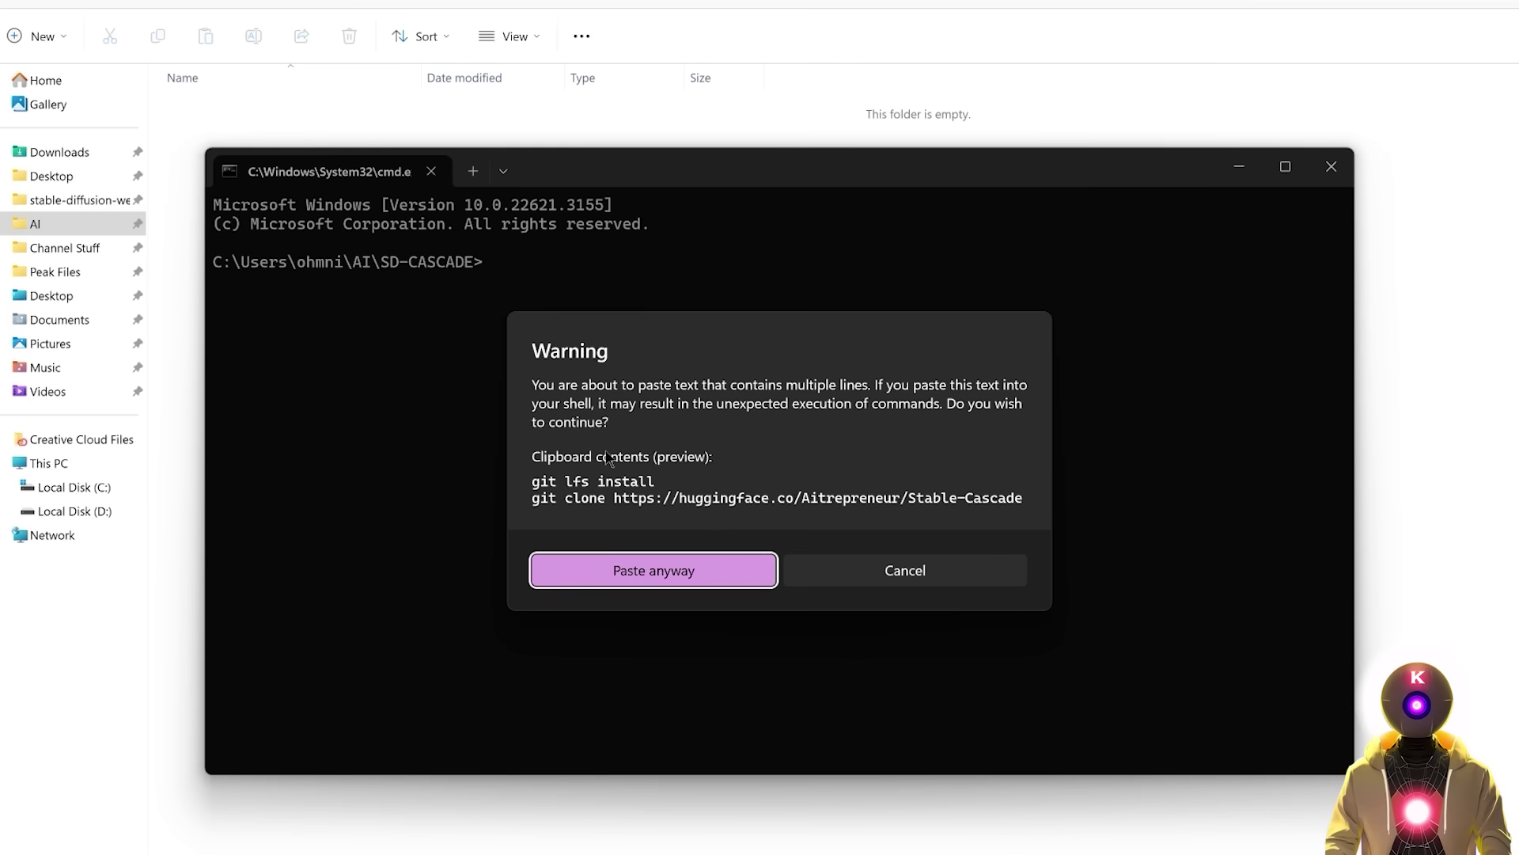
click(654, 565)
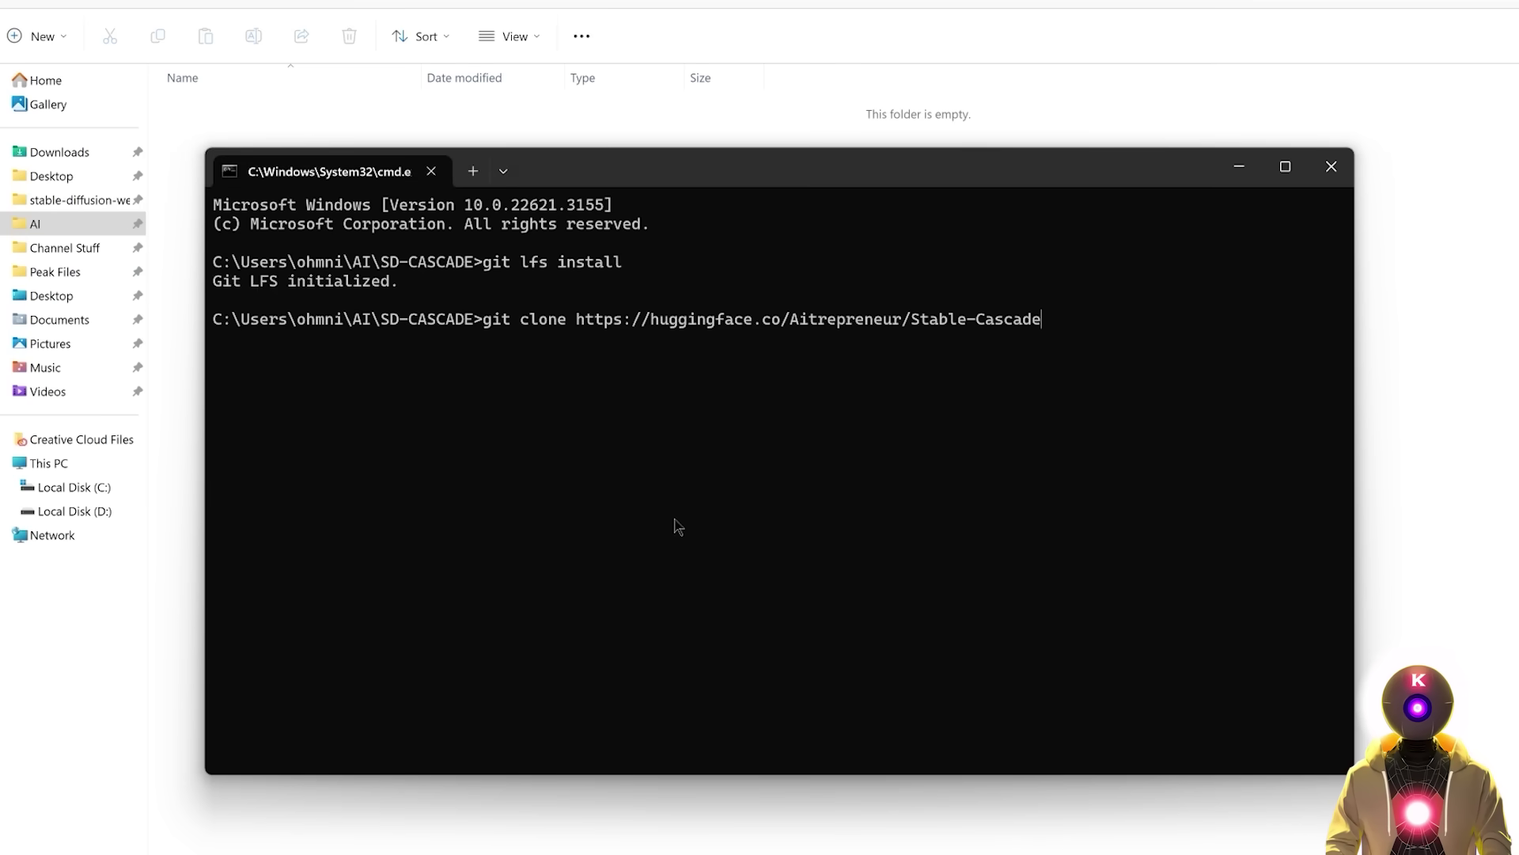
key(Return)
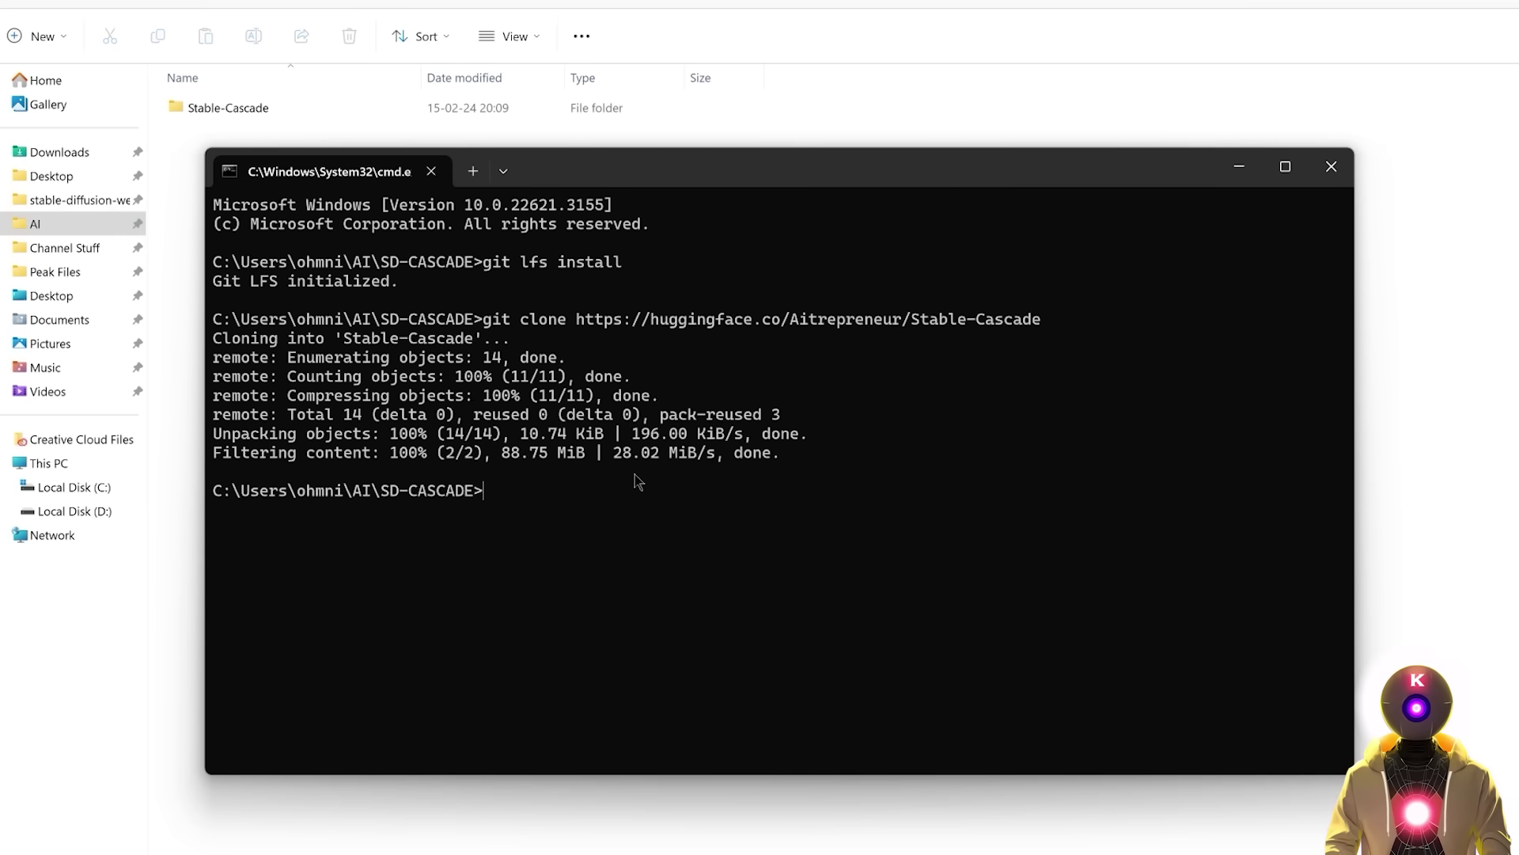
Change into the Stable-Cascade folder and create and activate a Python virtual environment named env.
text(cd Stable-Cascade)
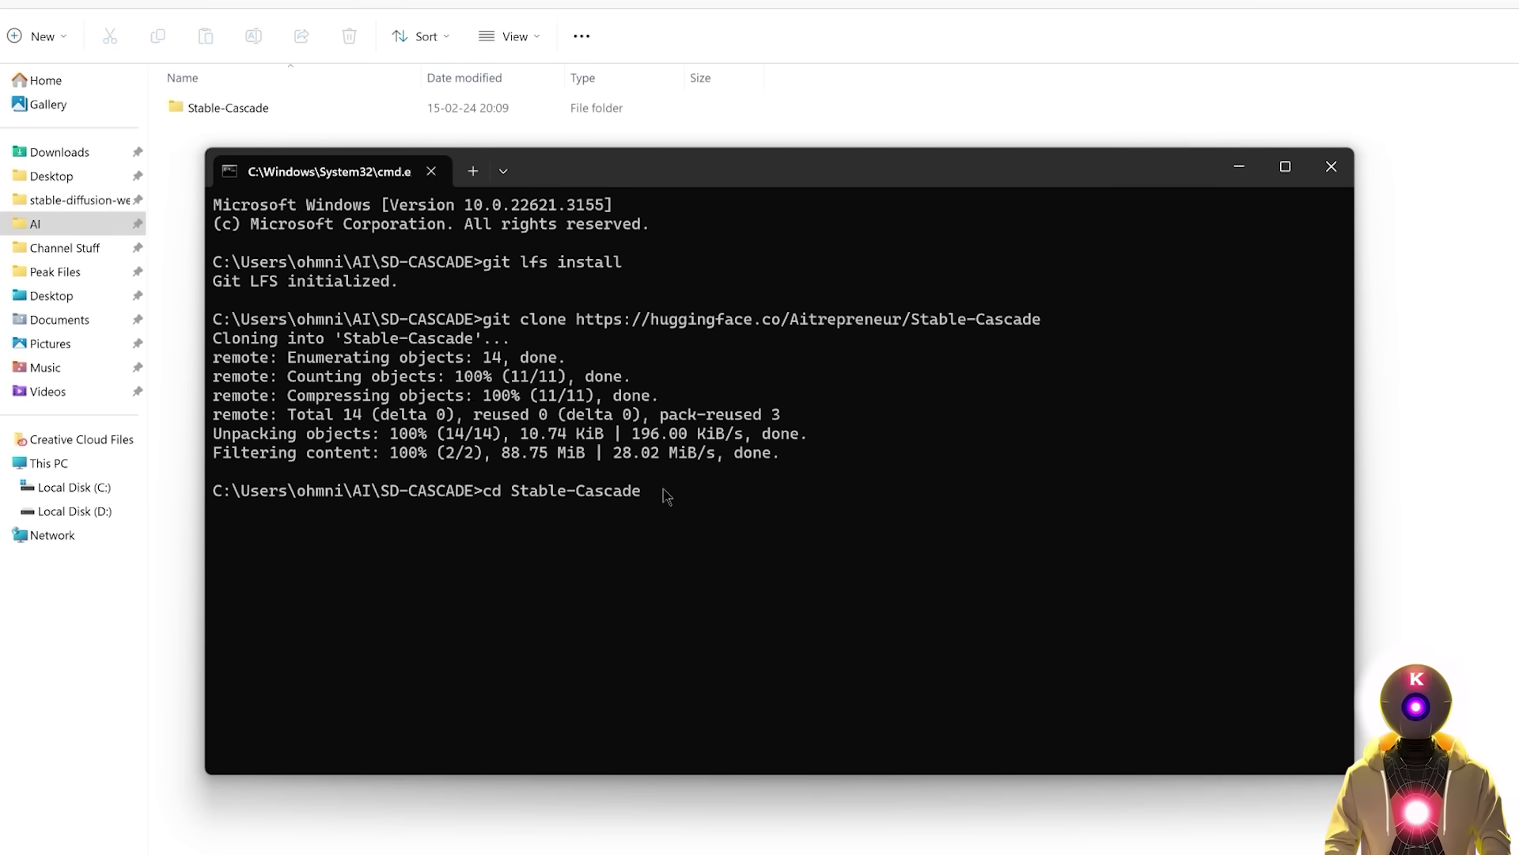
key(Return)
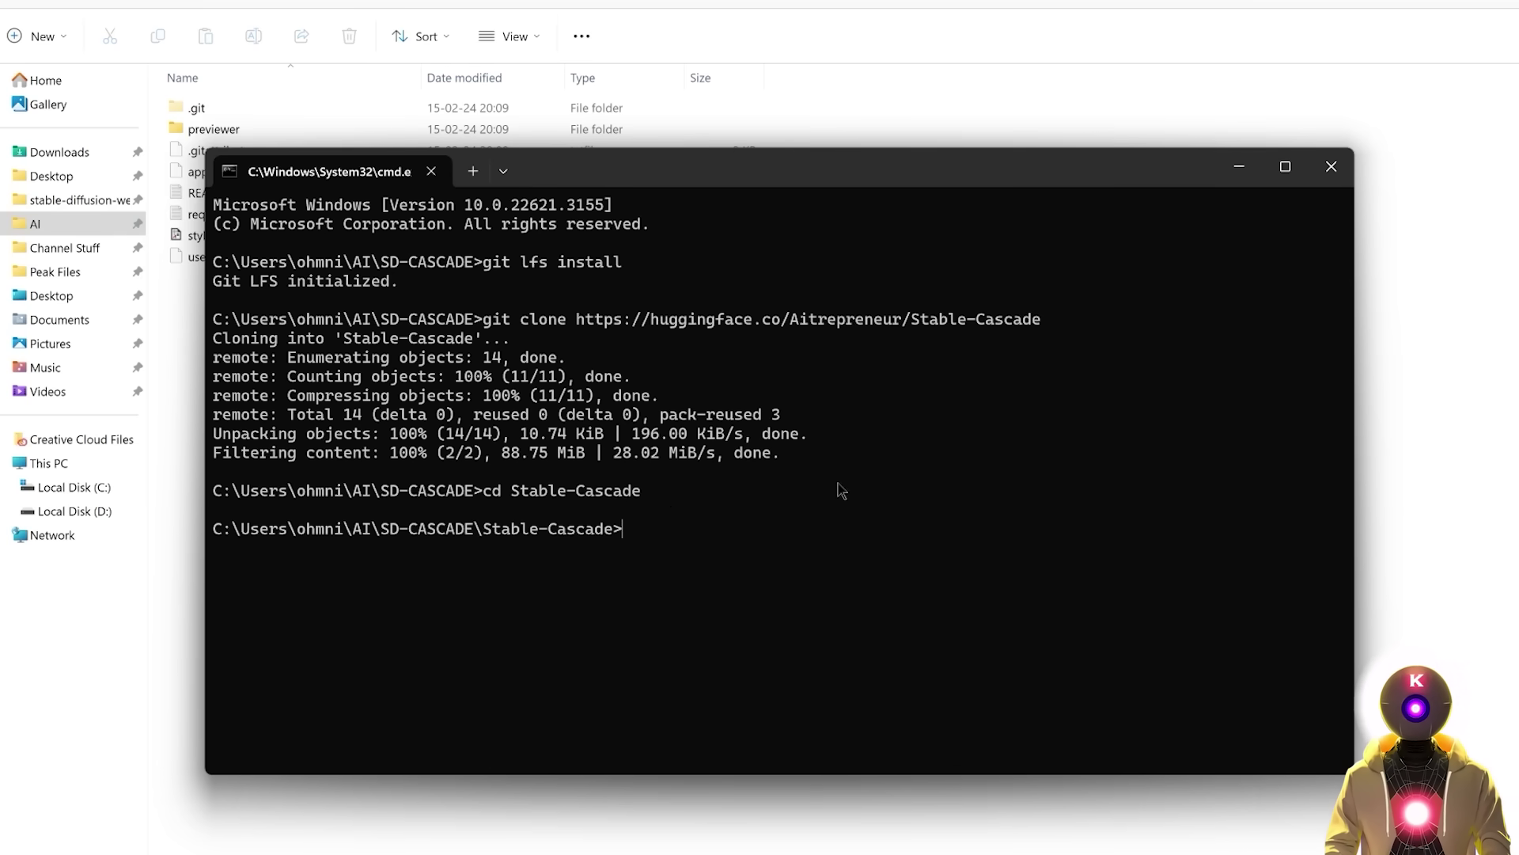
text(python -m venv env)
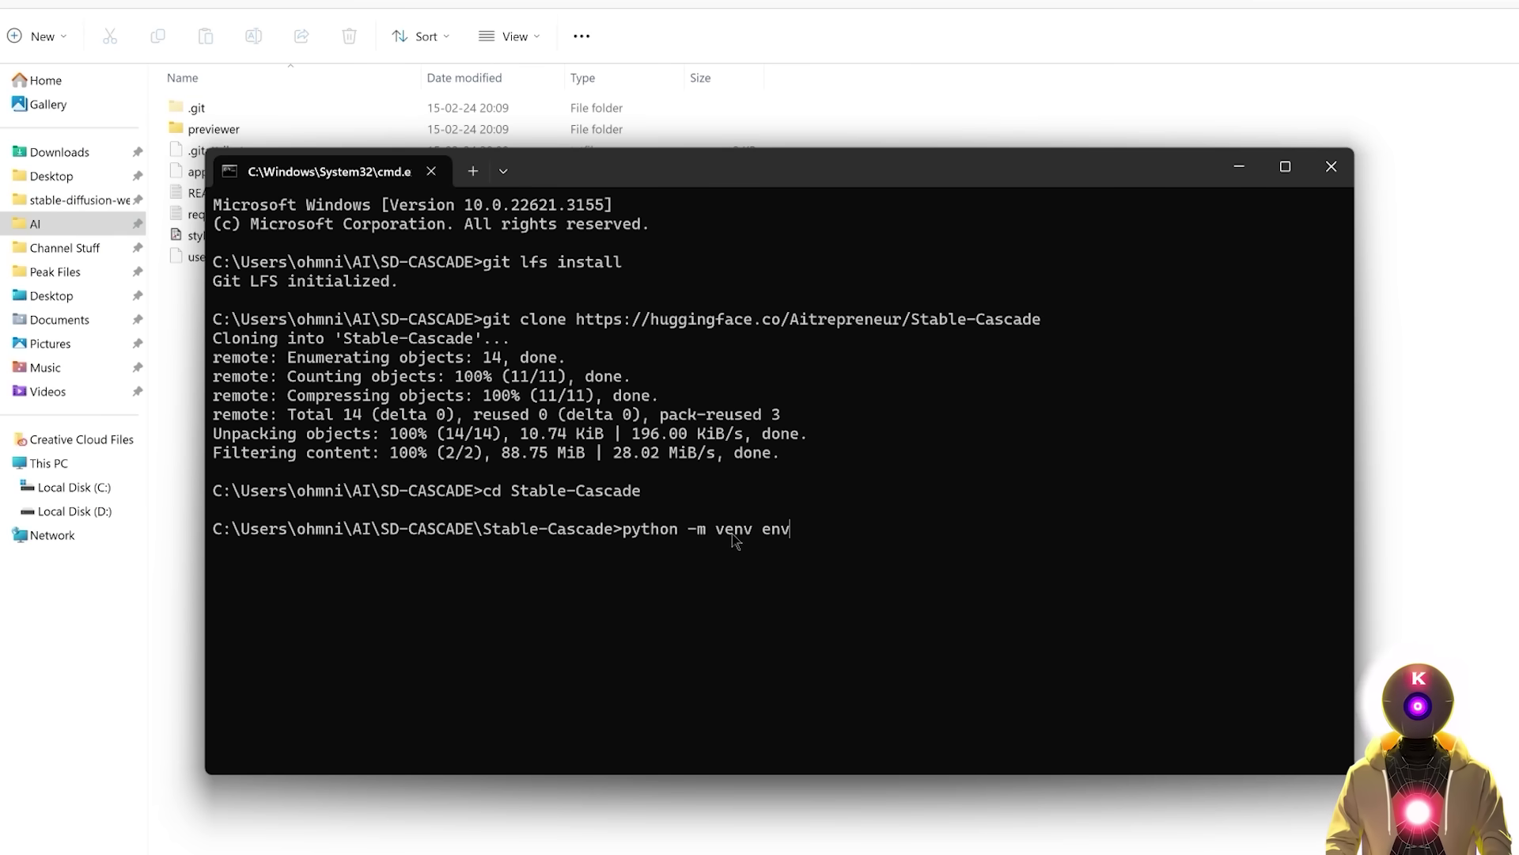
key(Return)
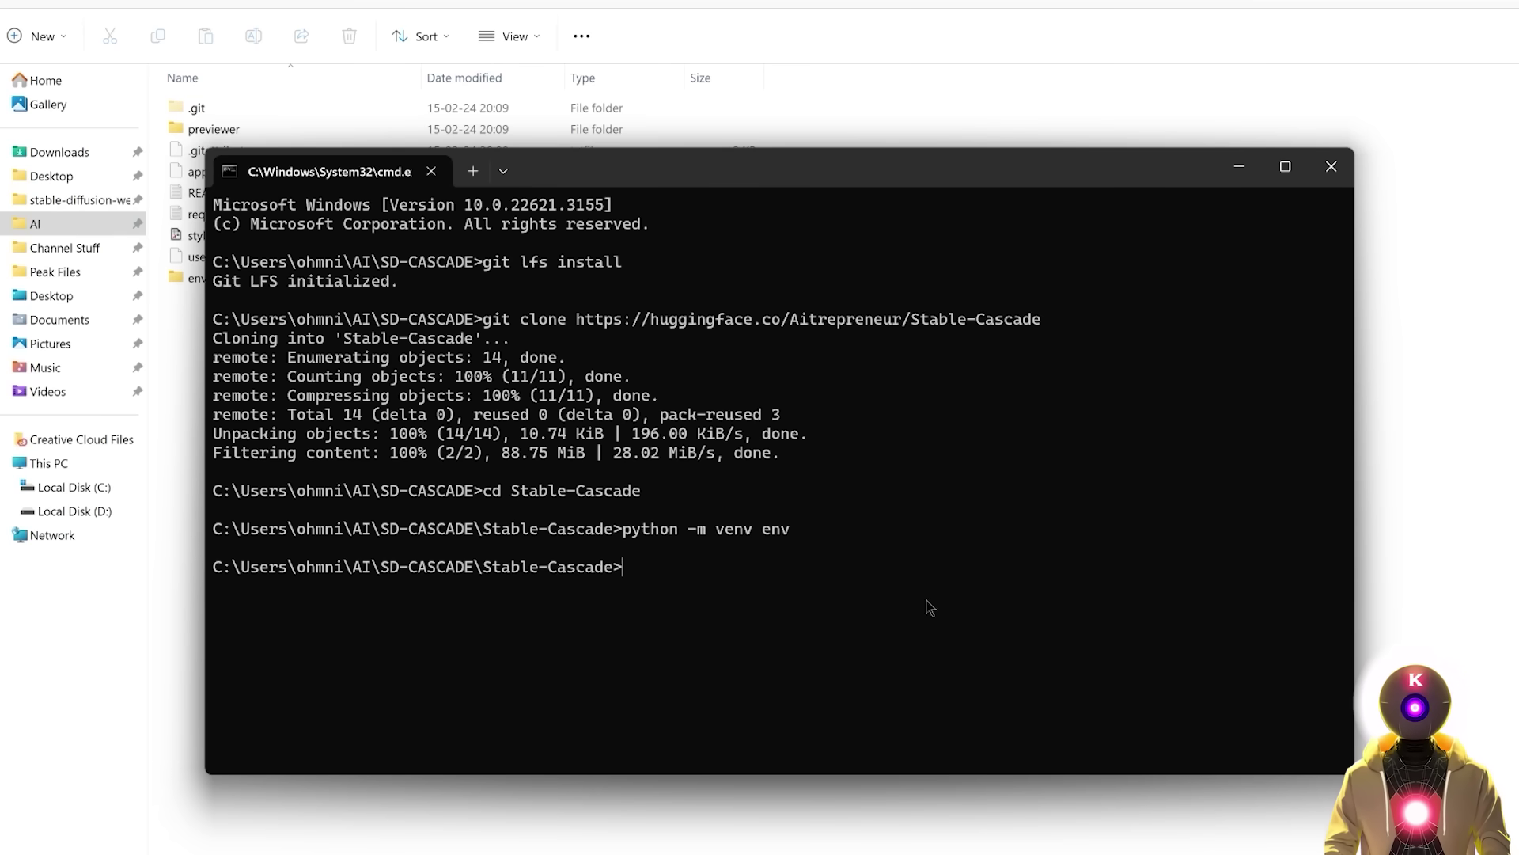
text(env\Scripts\activate)
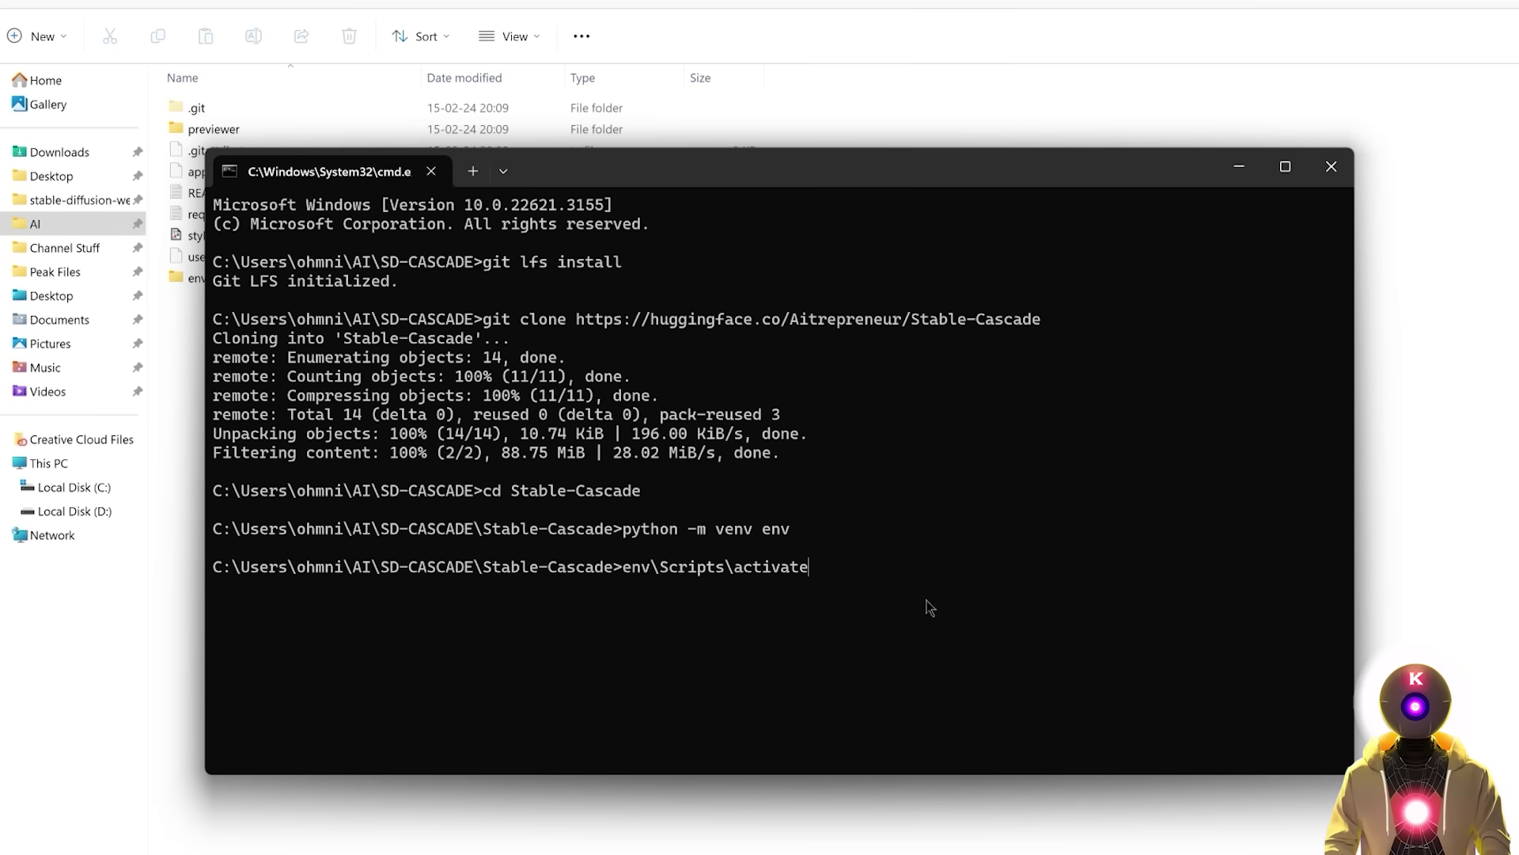
key(Return)
text(pip install gradio)
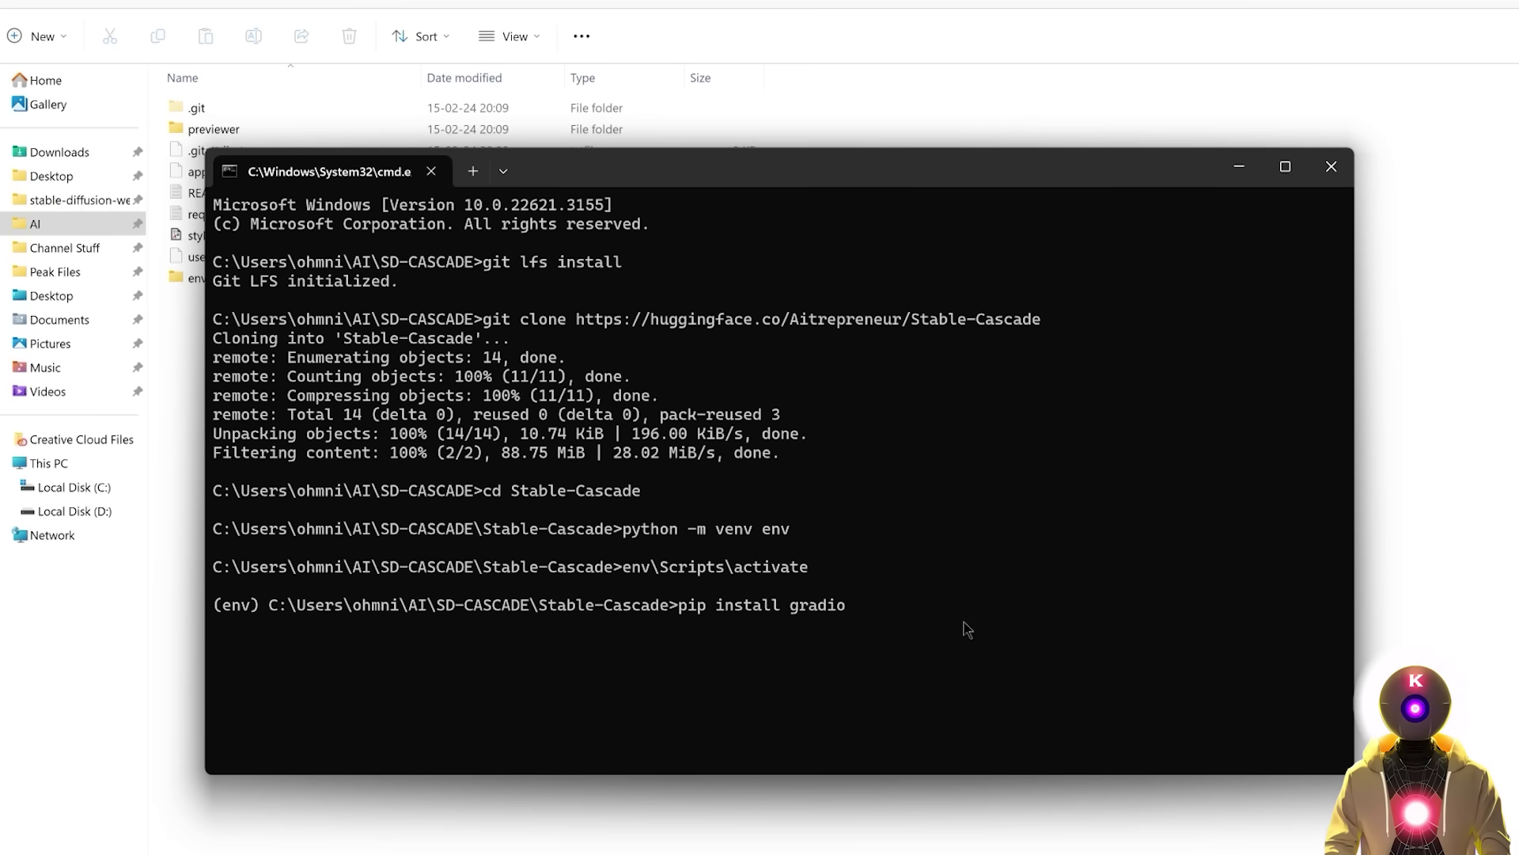
key(Return)
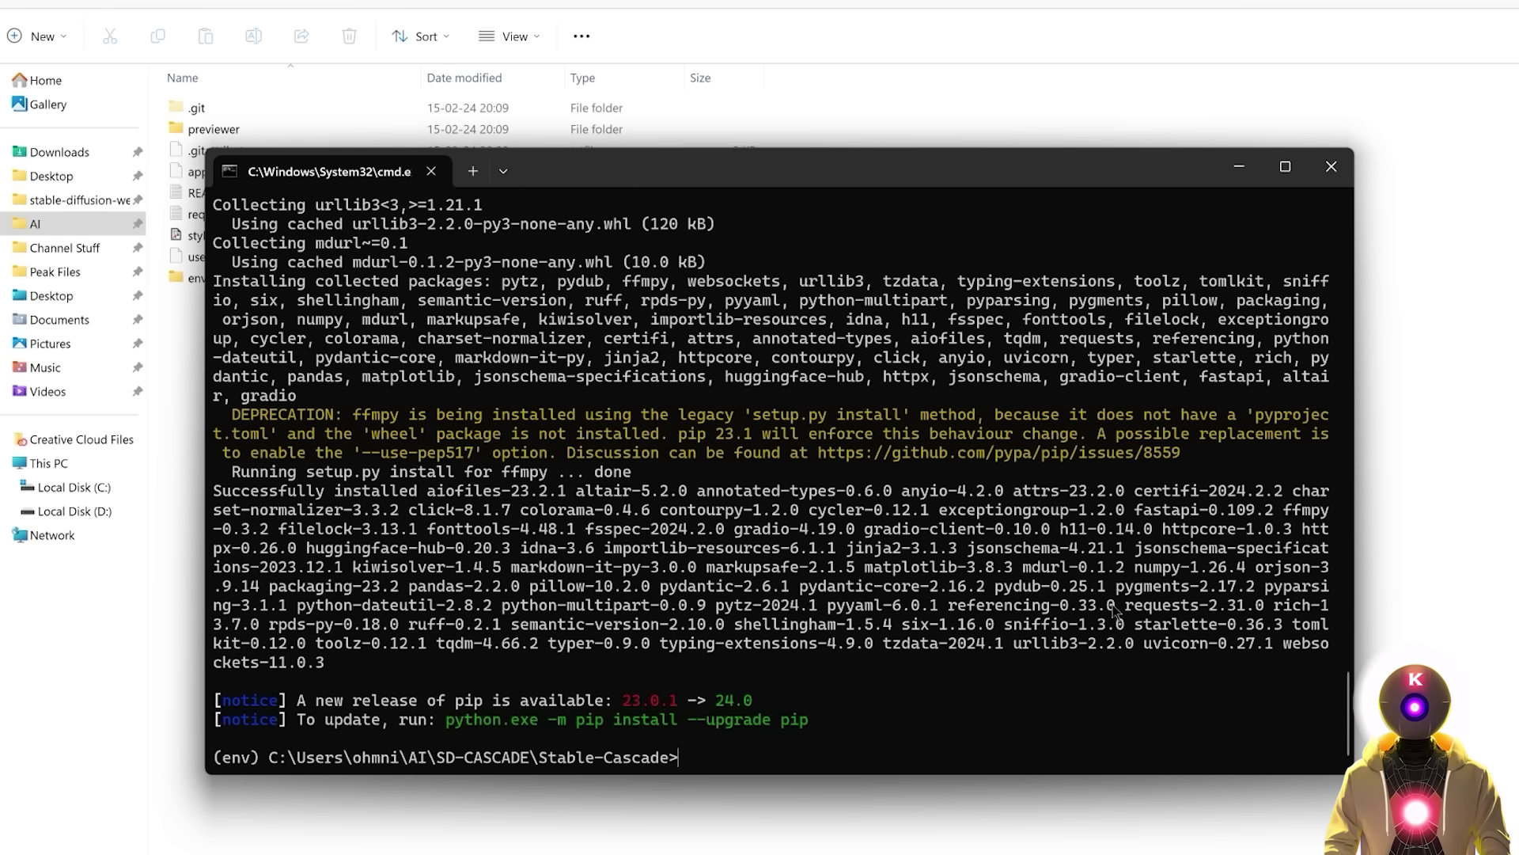
key(ctrl+v)
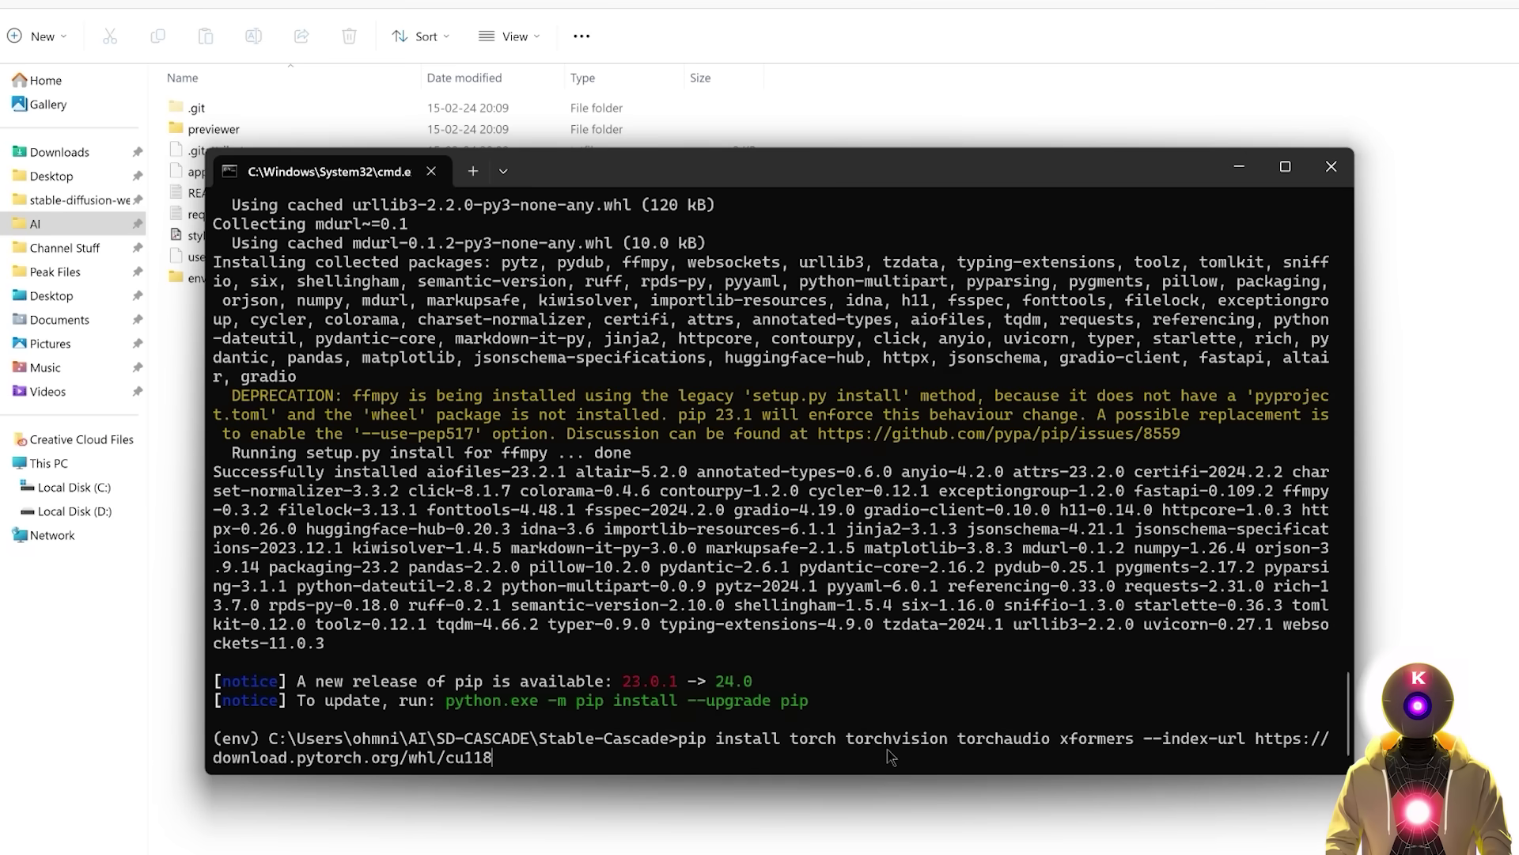
key(Return)
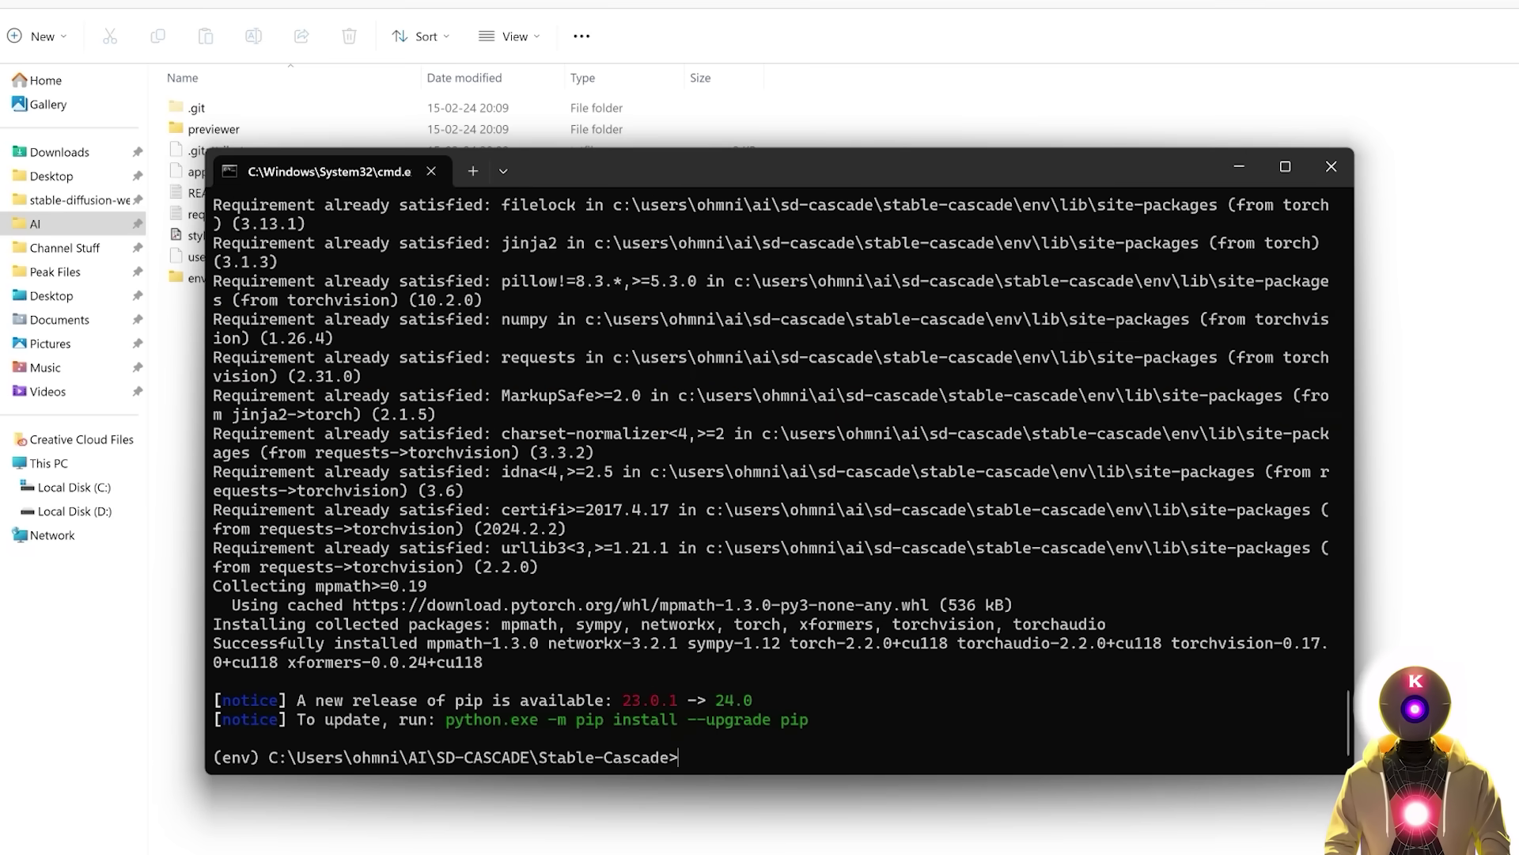
key(ctrl+v)
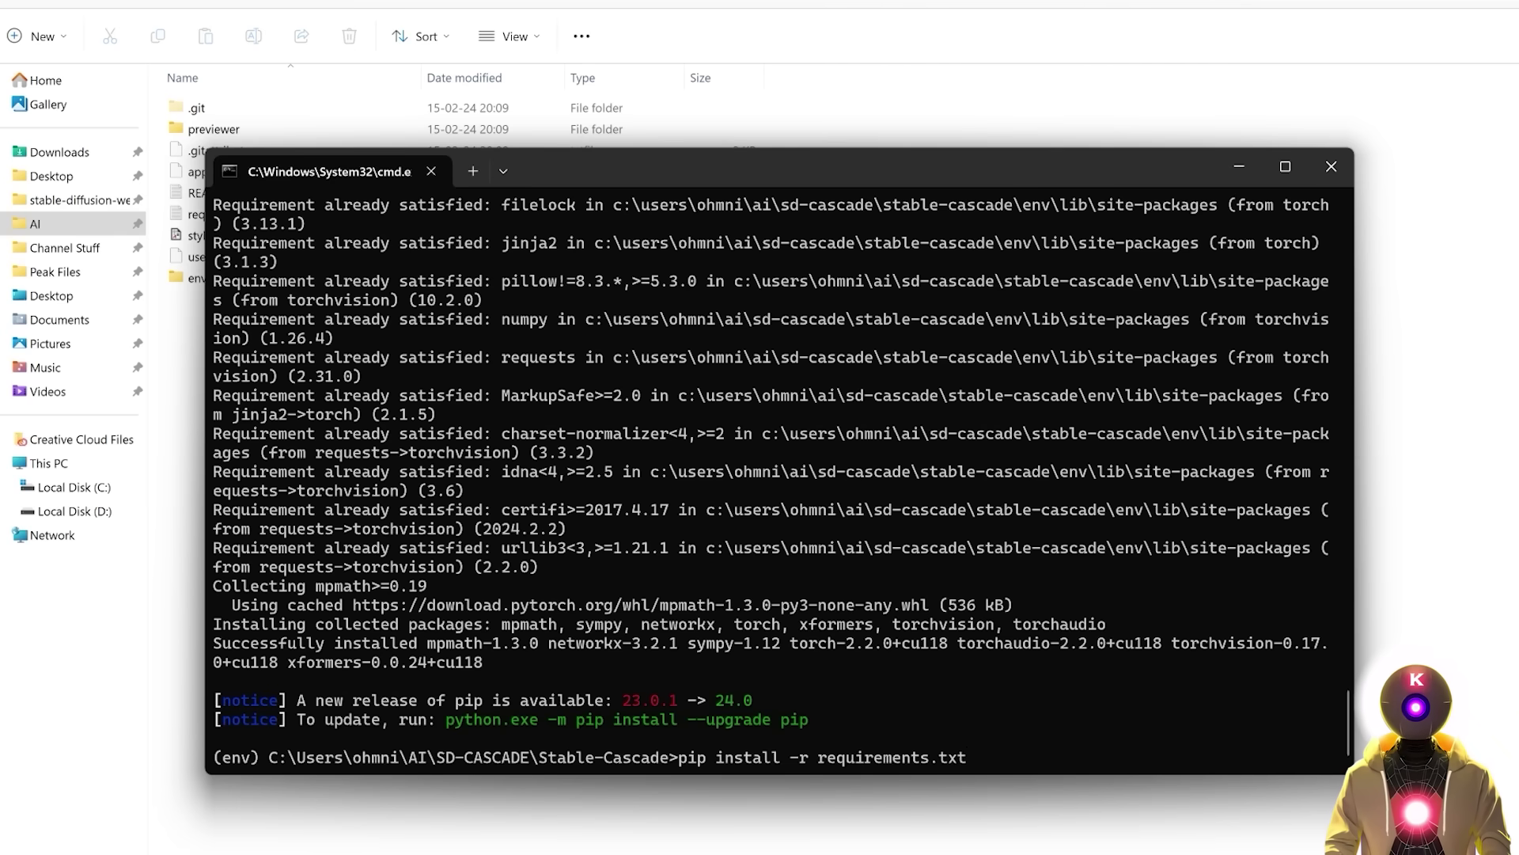
key(Return)
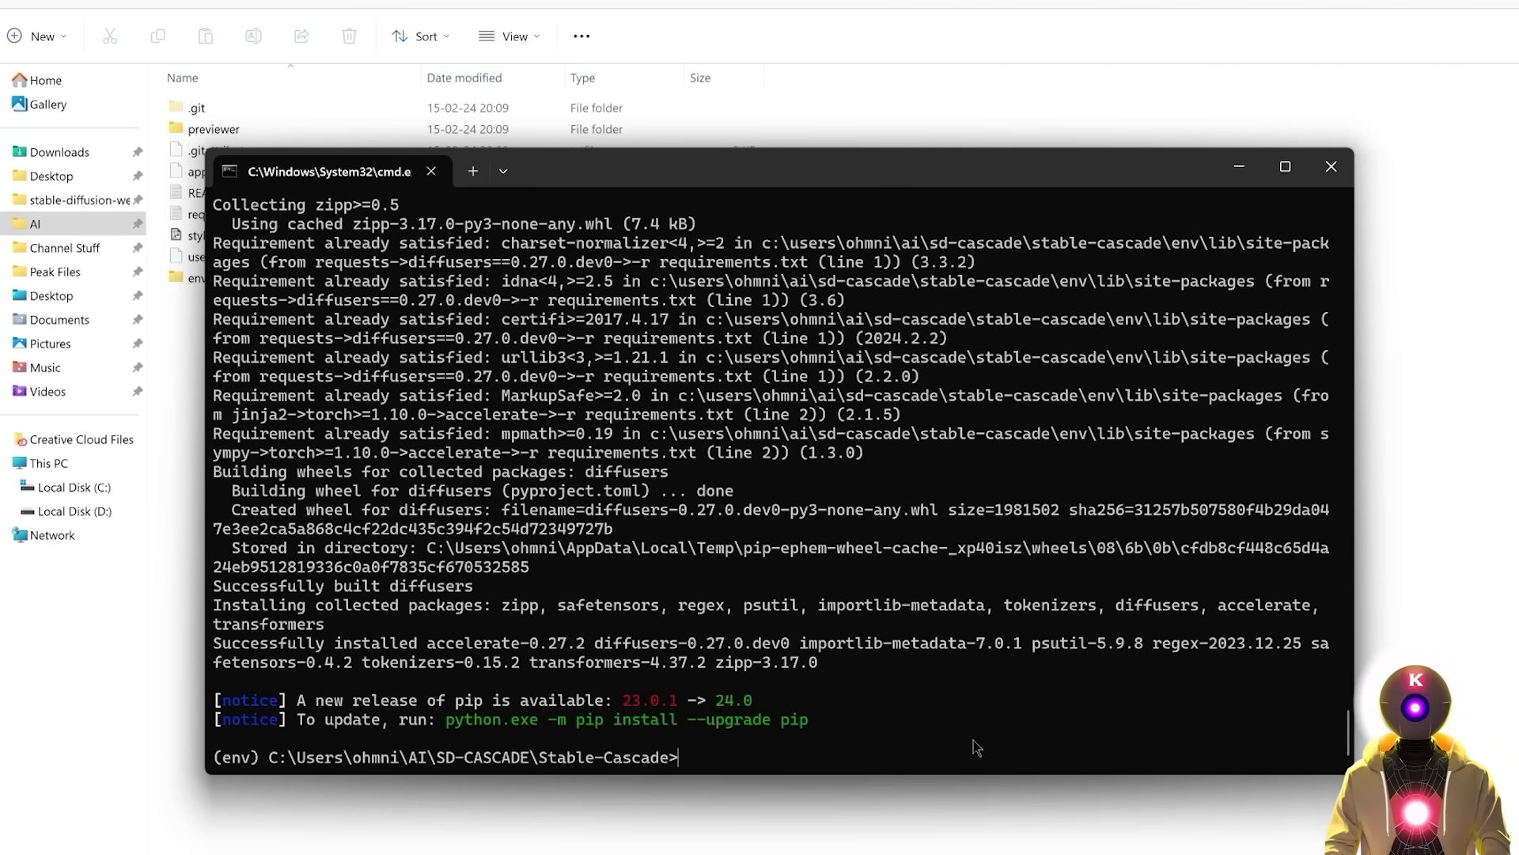
key(ctrl+v)
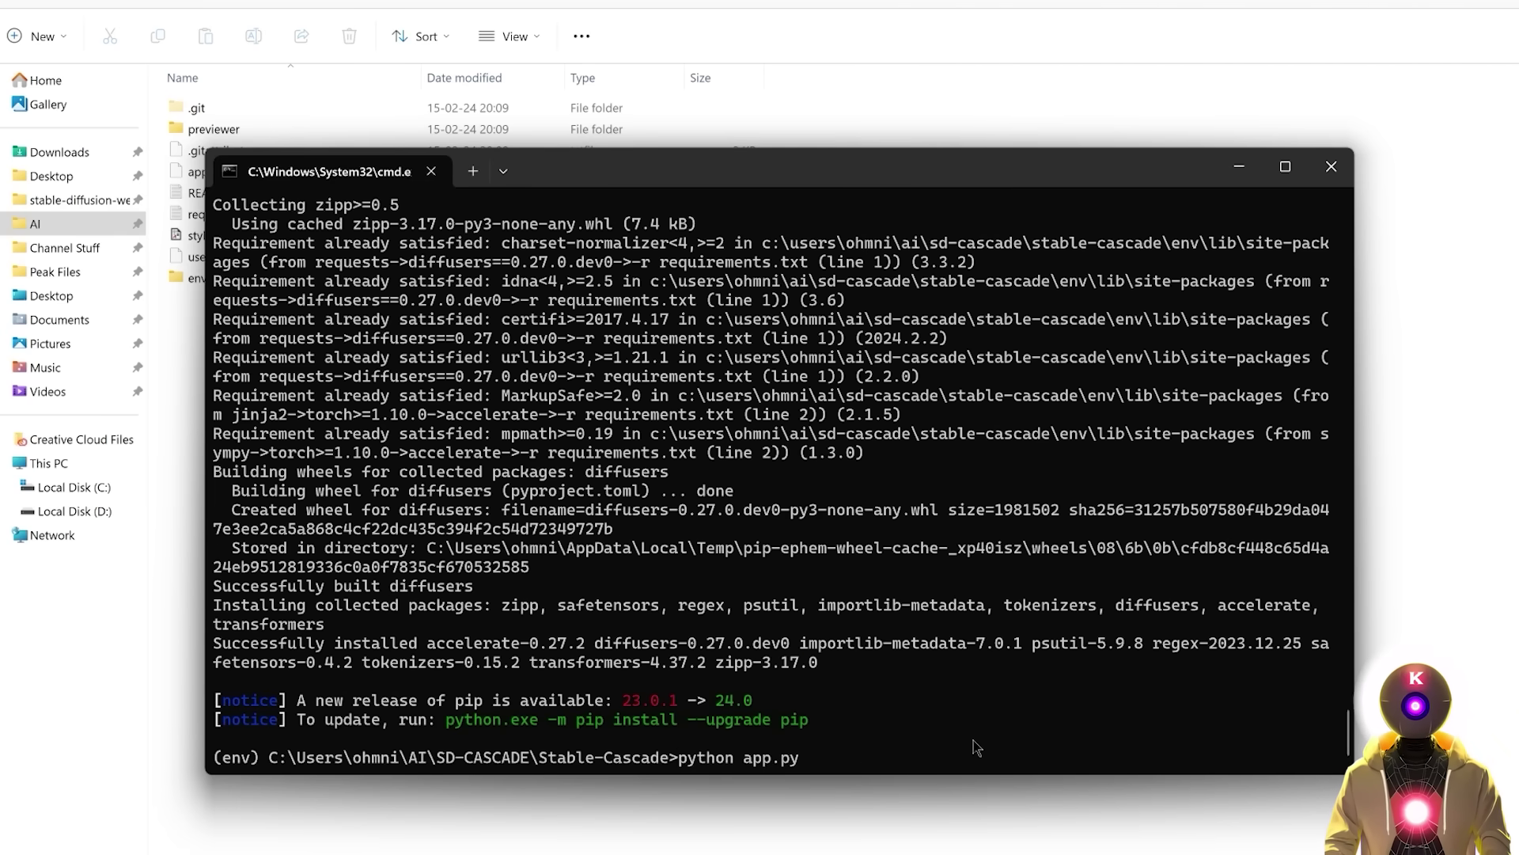
key(Return)
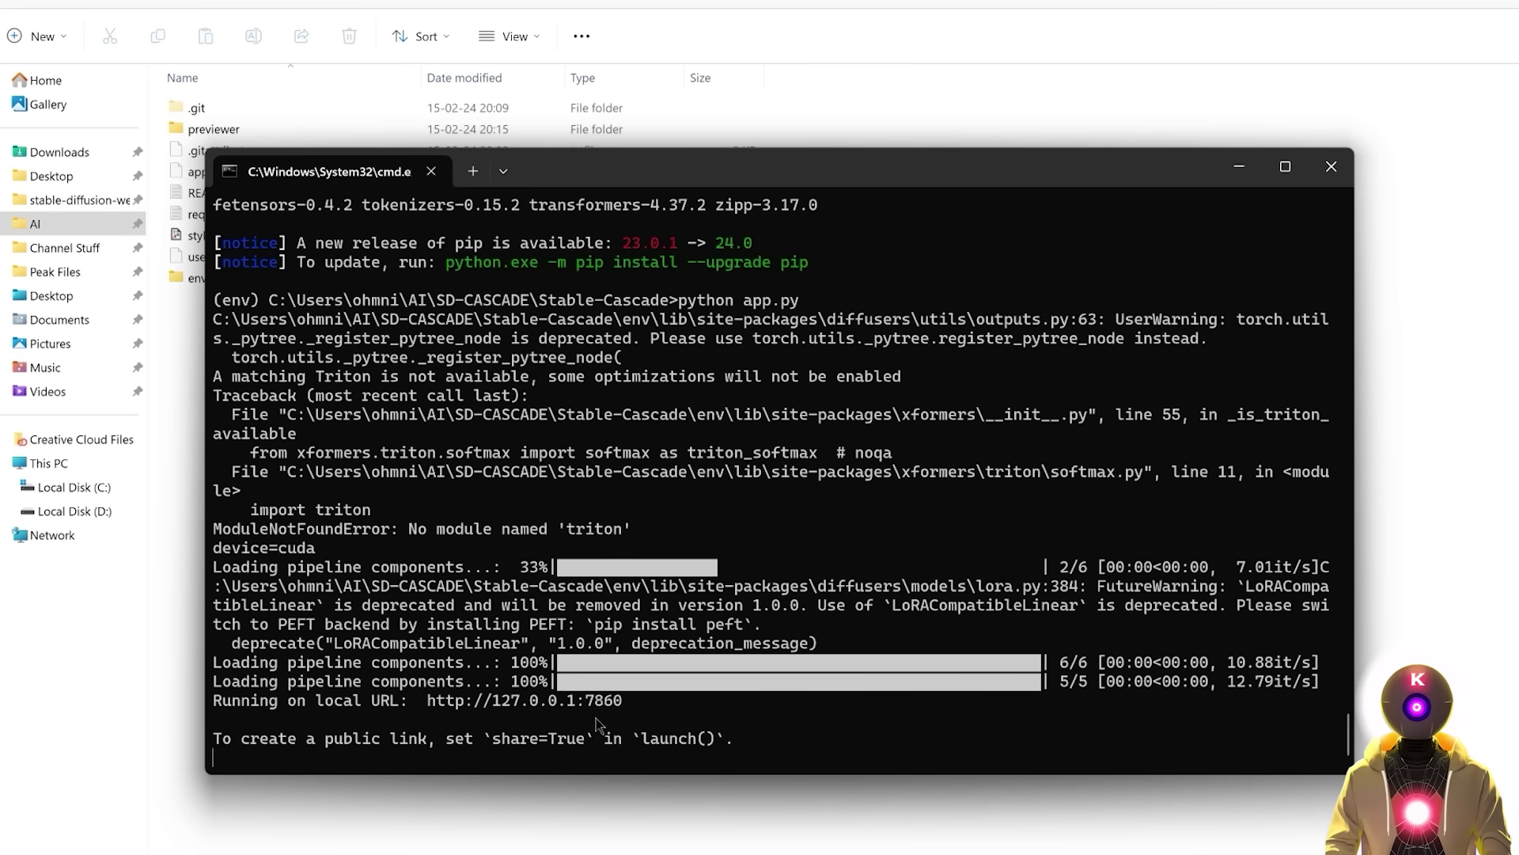
ctrl+click(595, 704)
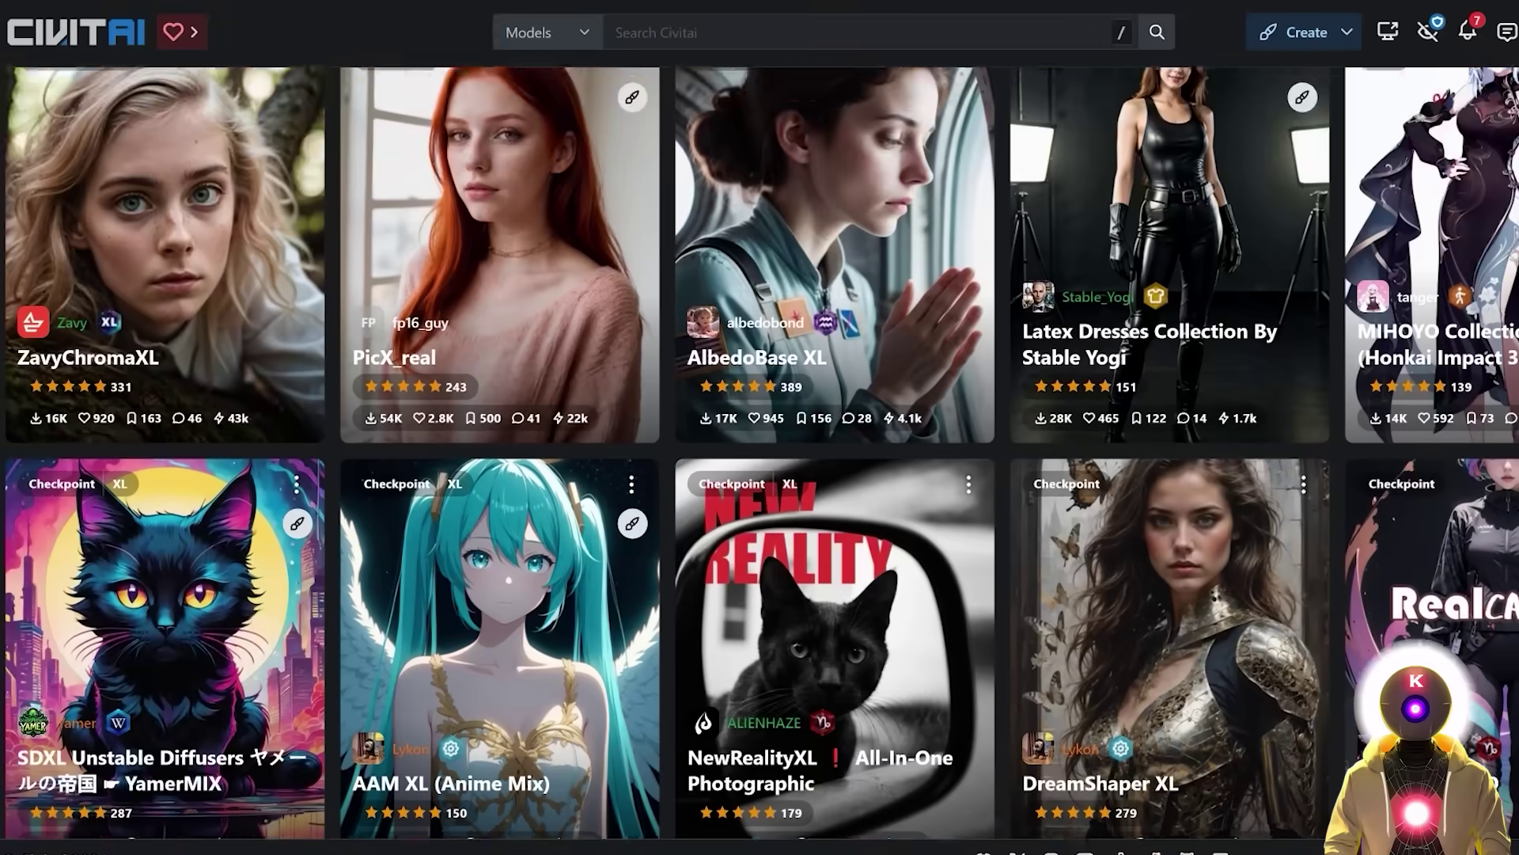
Browse the Civitai model gallery and the Midjourney showcase images.
scroll(761, 451, down, 8)
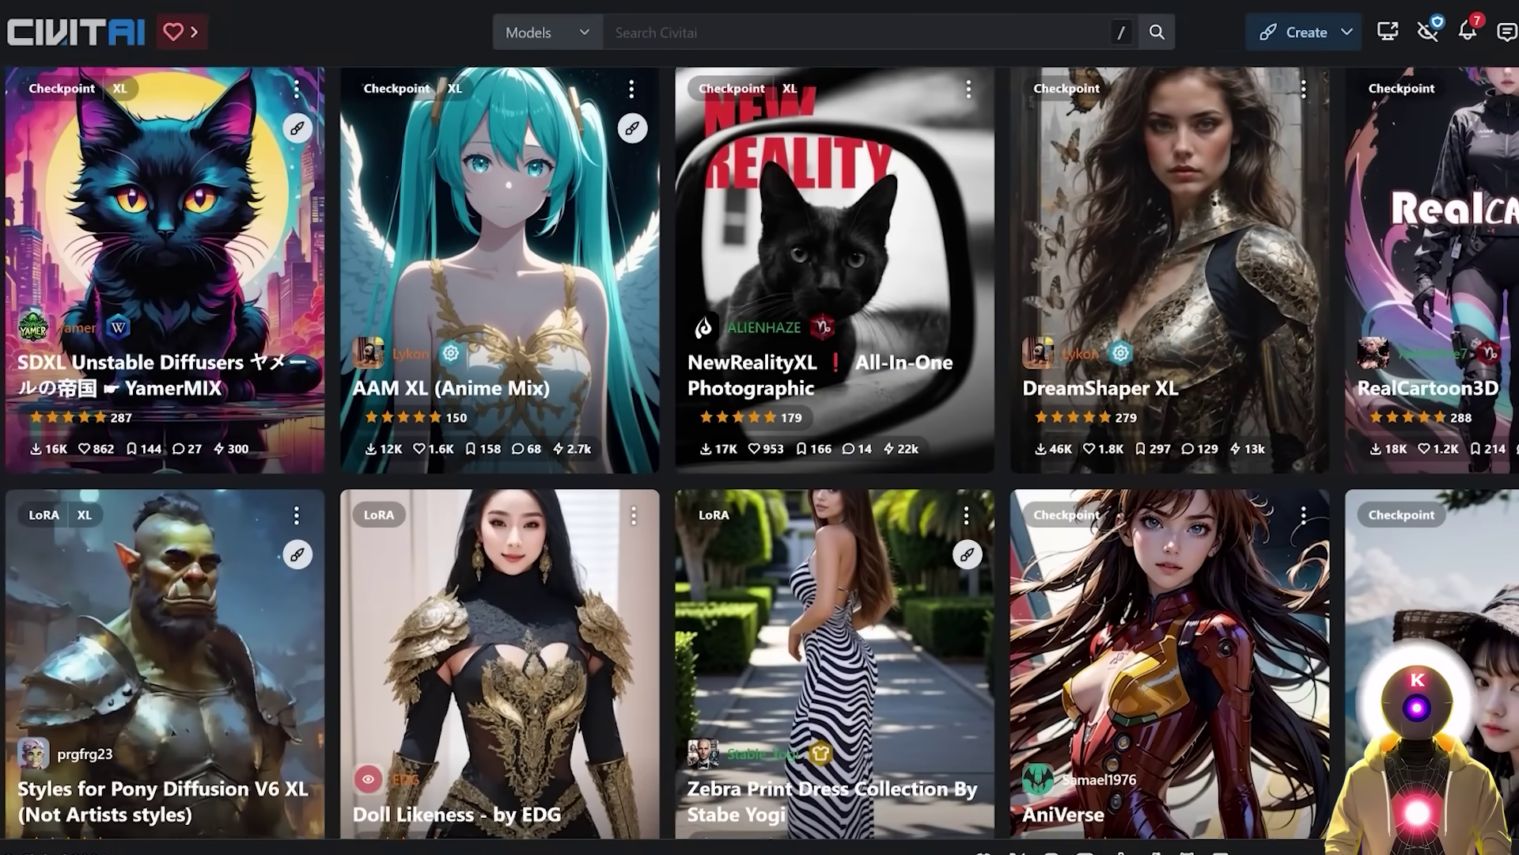
scroll(761, 451, down, 12)
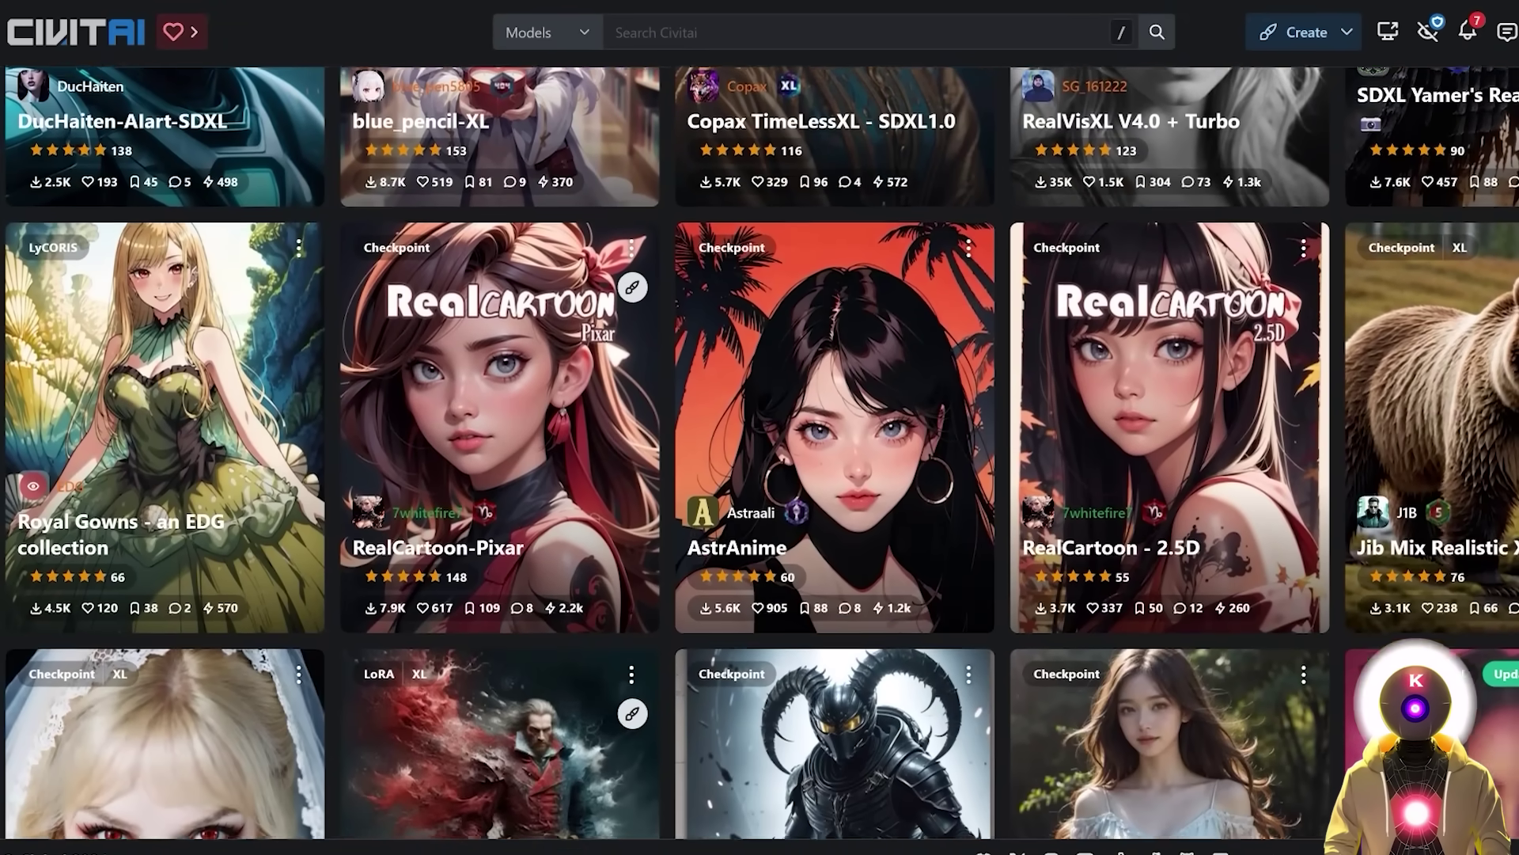
scroll(760, 452, down, 3)
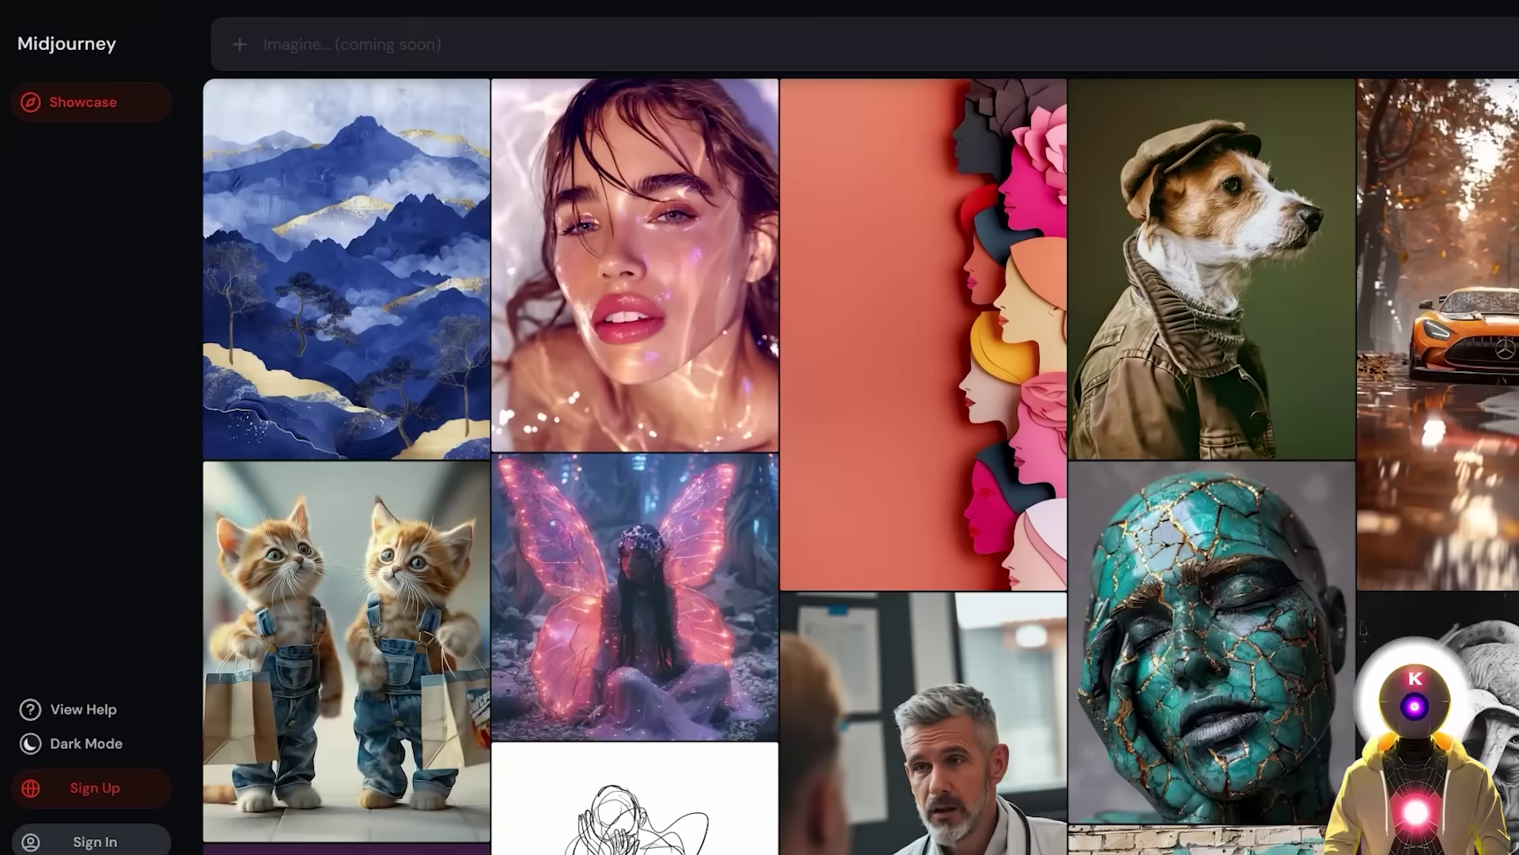
scroll(823, 427, down, 4)
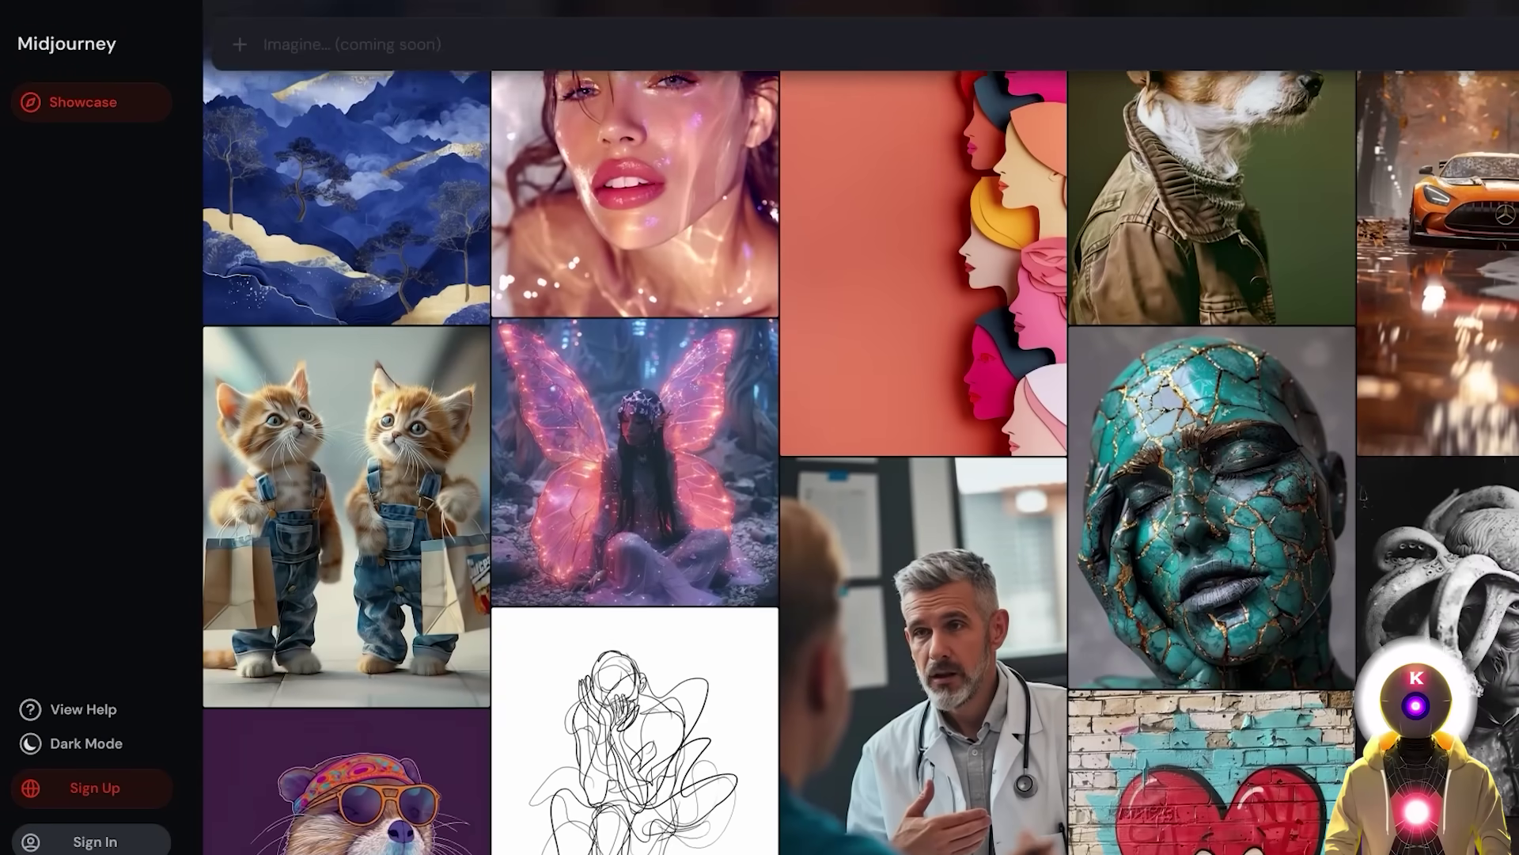
scroll(822, 428, down, 4)
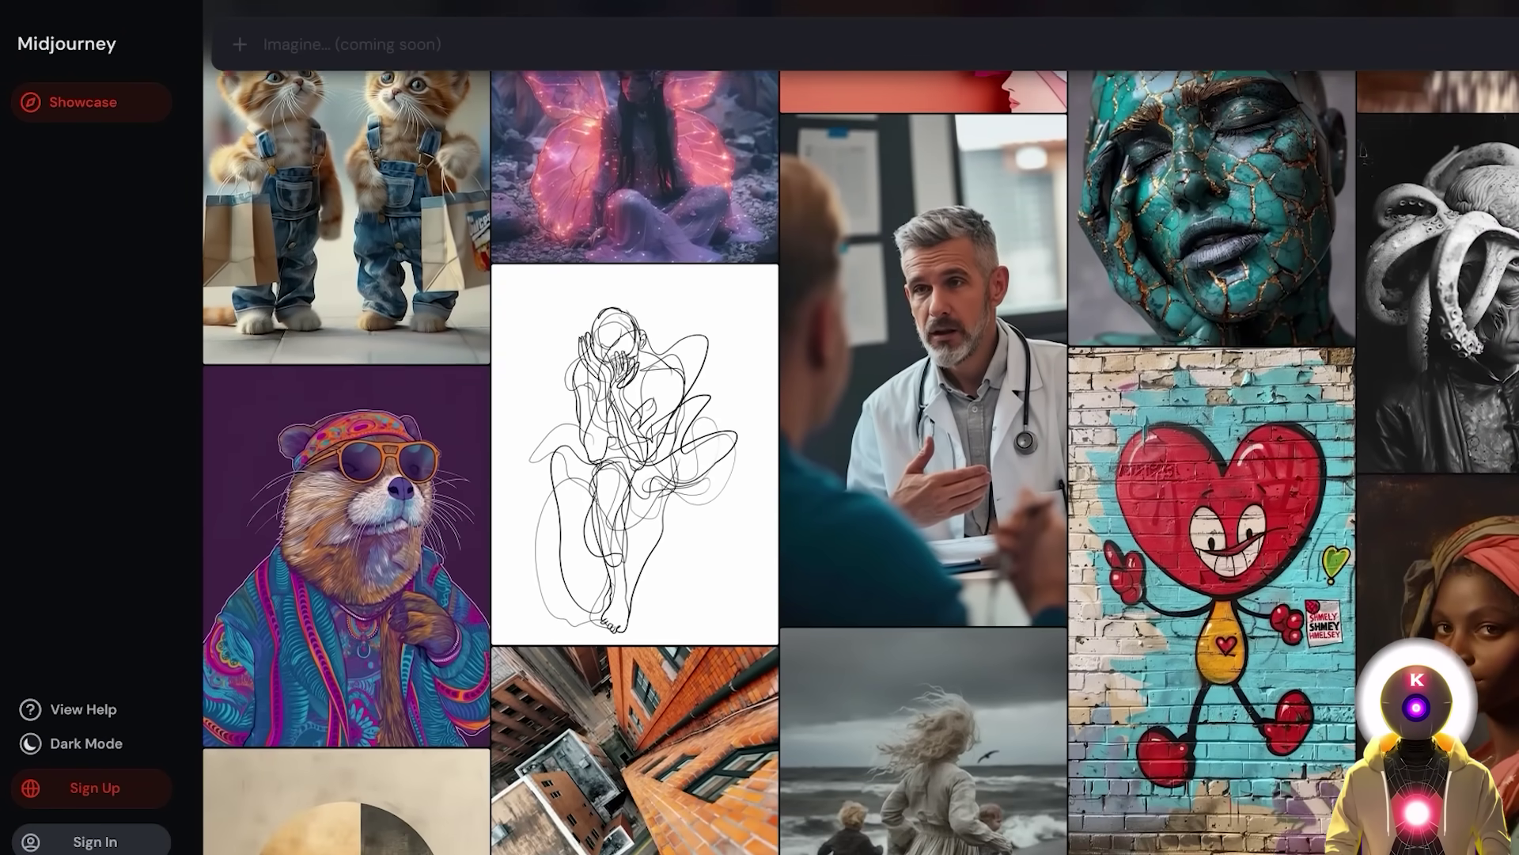
scroll(823, 427, down, 6)
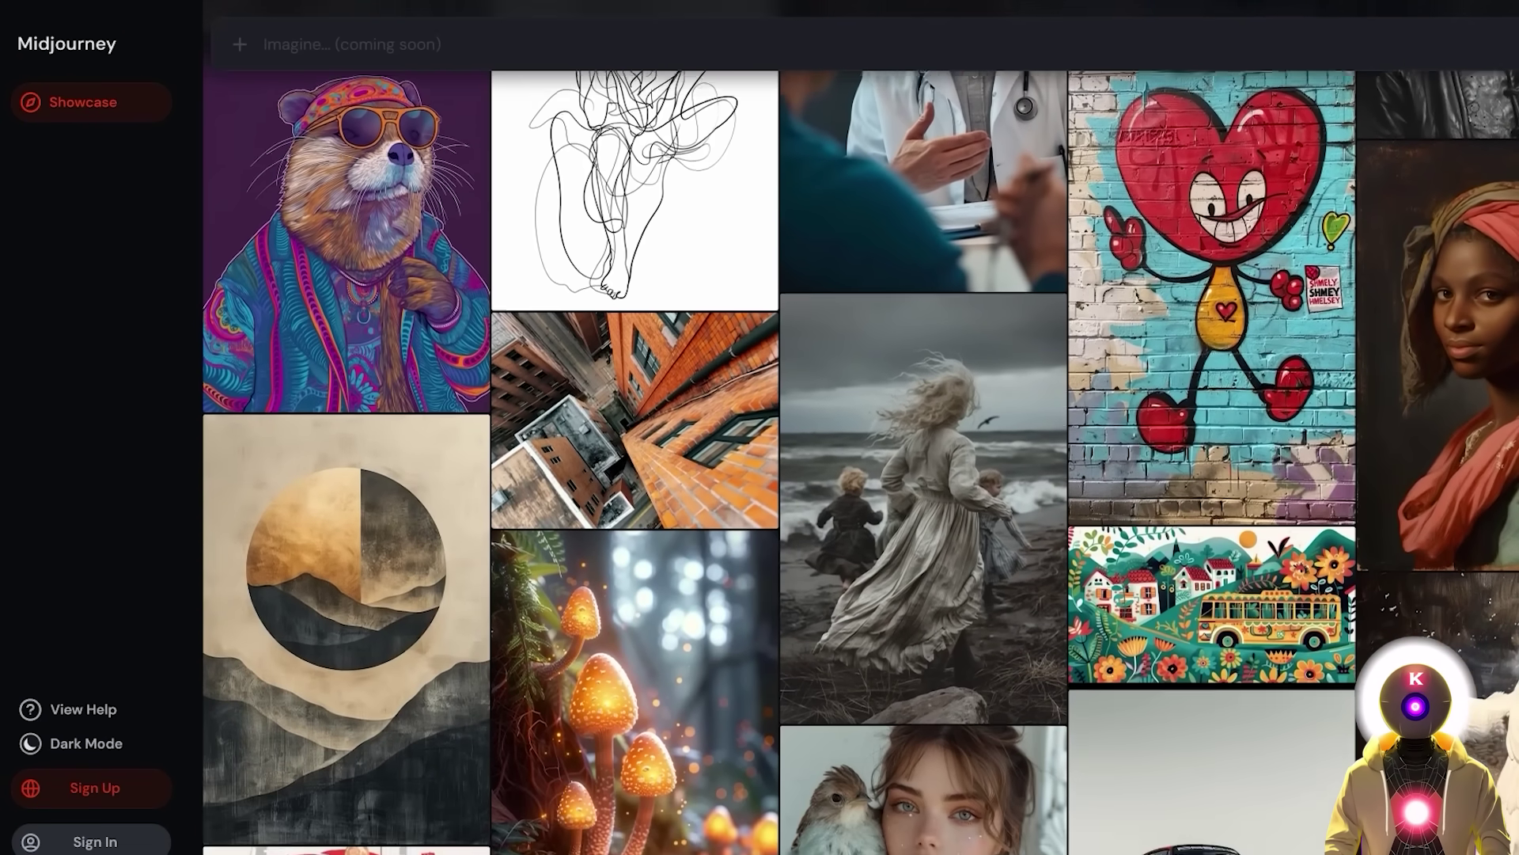
scroll(823, 428, down, 2)
scroll(860, 463, down, 7)
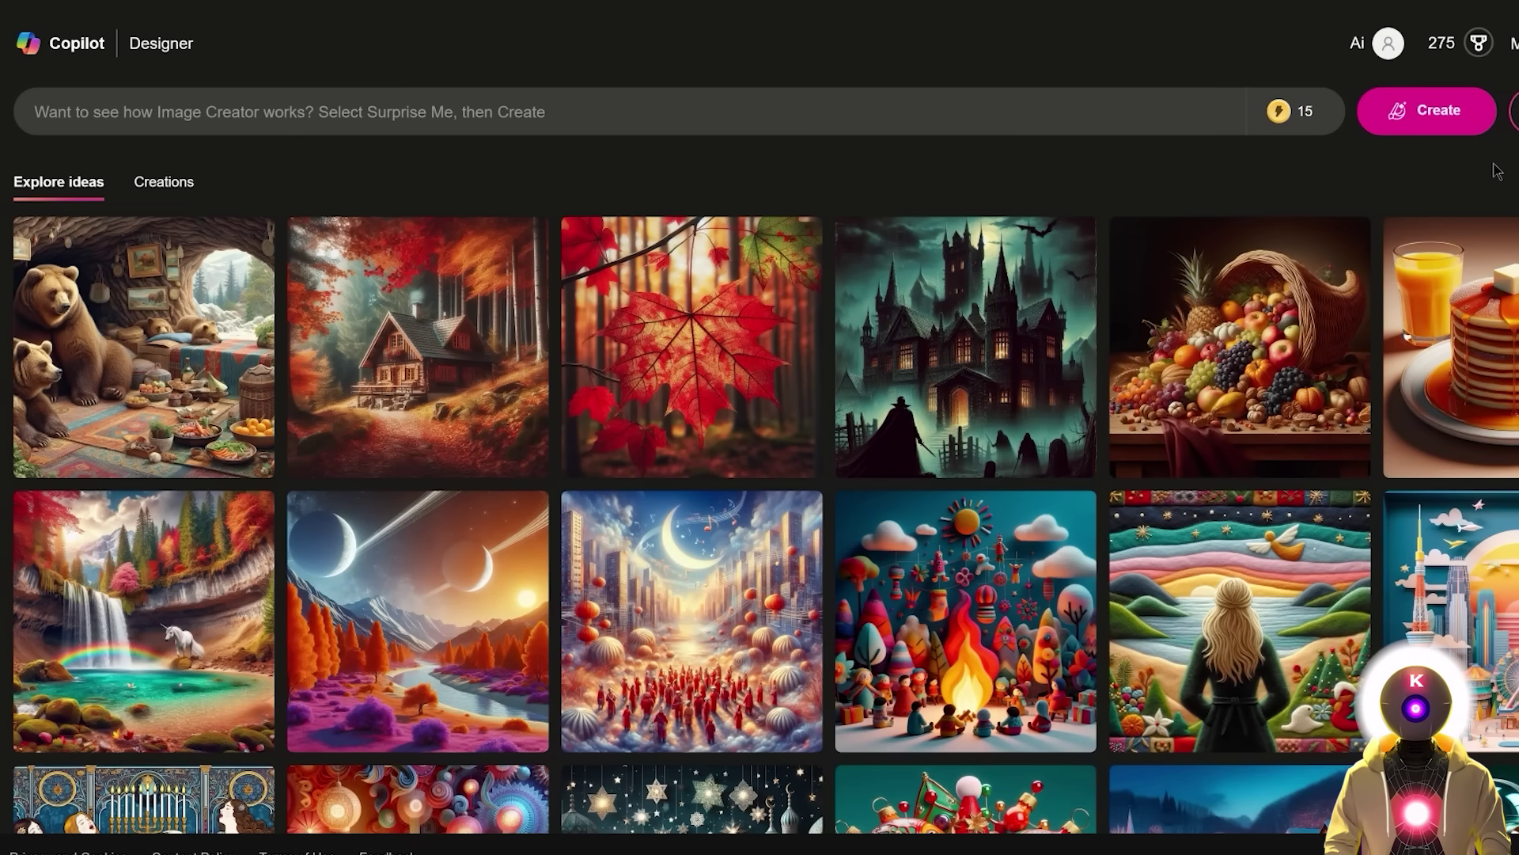
Generate Copilot Designer images from "cinematic photo of a woman with long blond hair and green eyes, holding a mirror, drinking a coffee inside a tavern".
scroll(760, 491, down, 3)
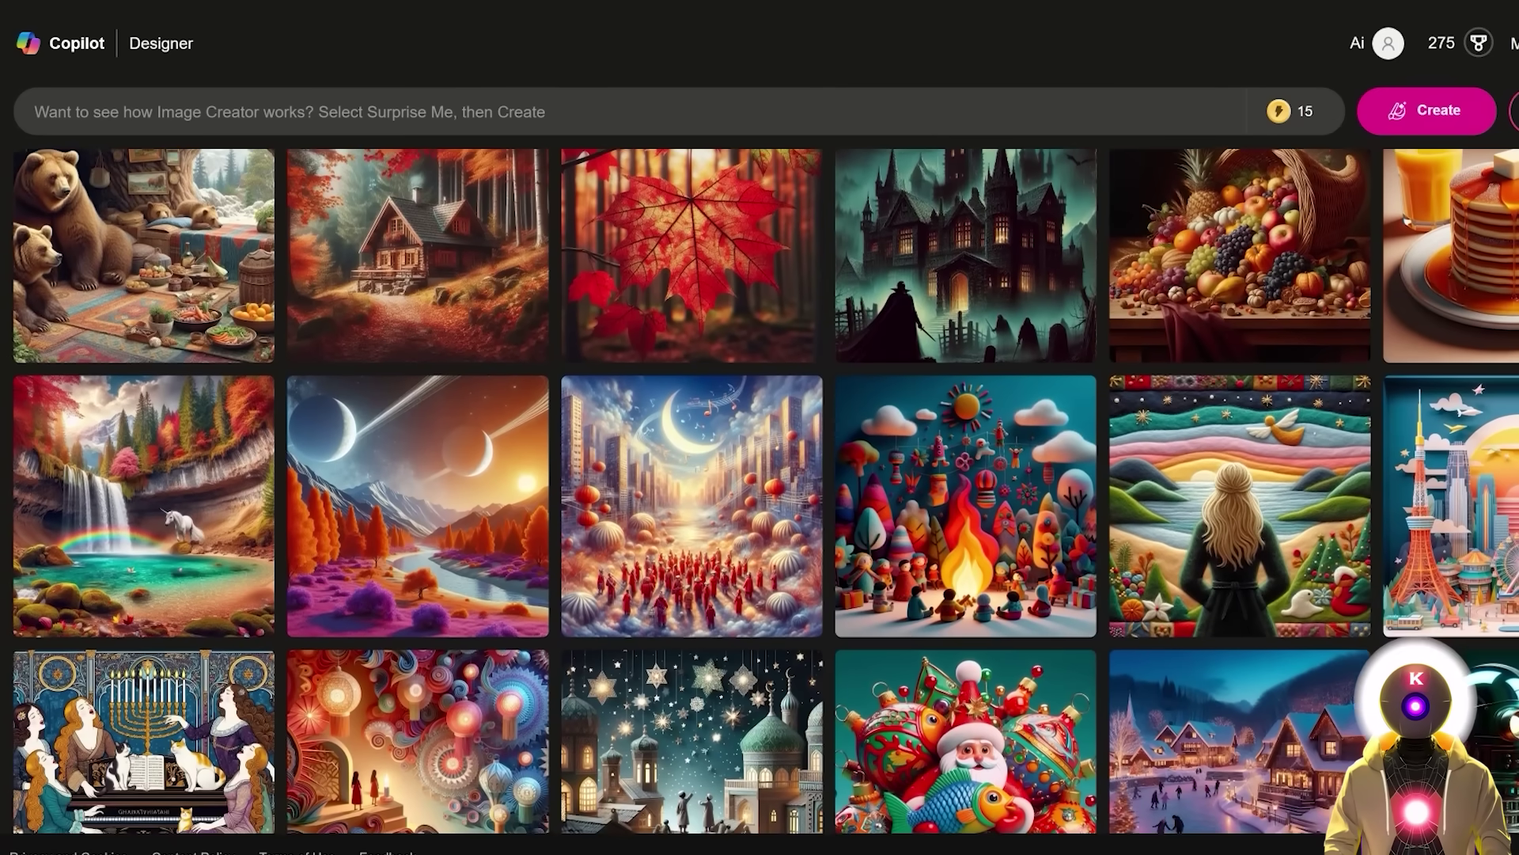
scroll(759, 490, down, 5)
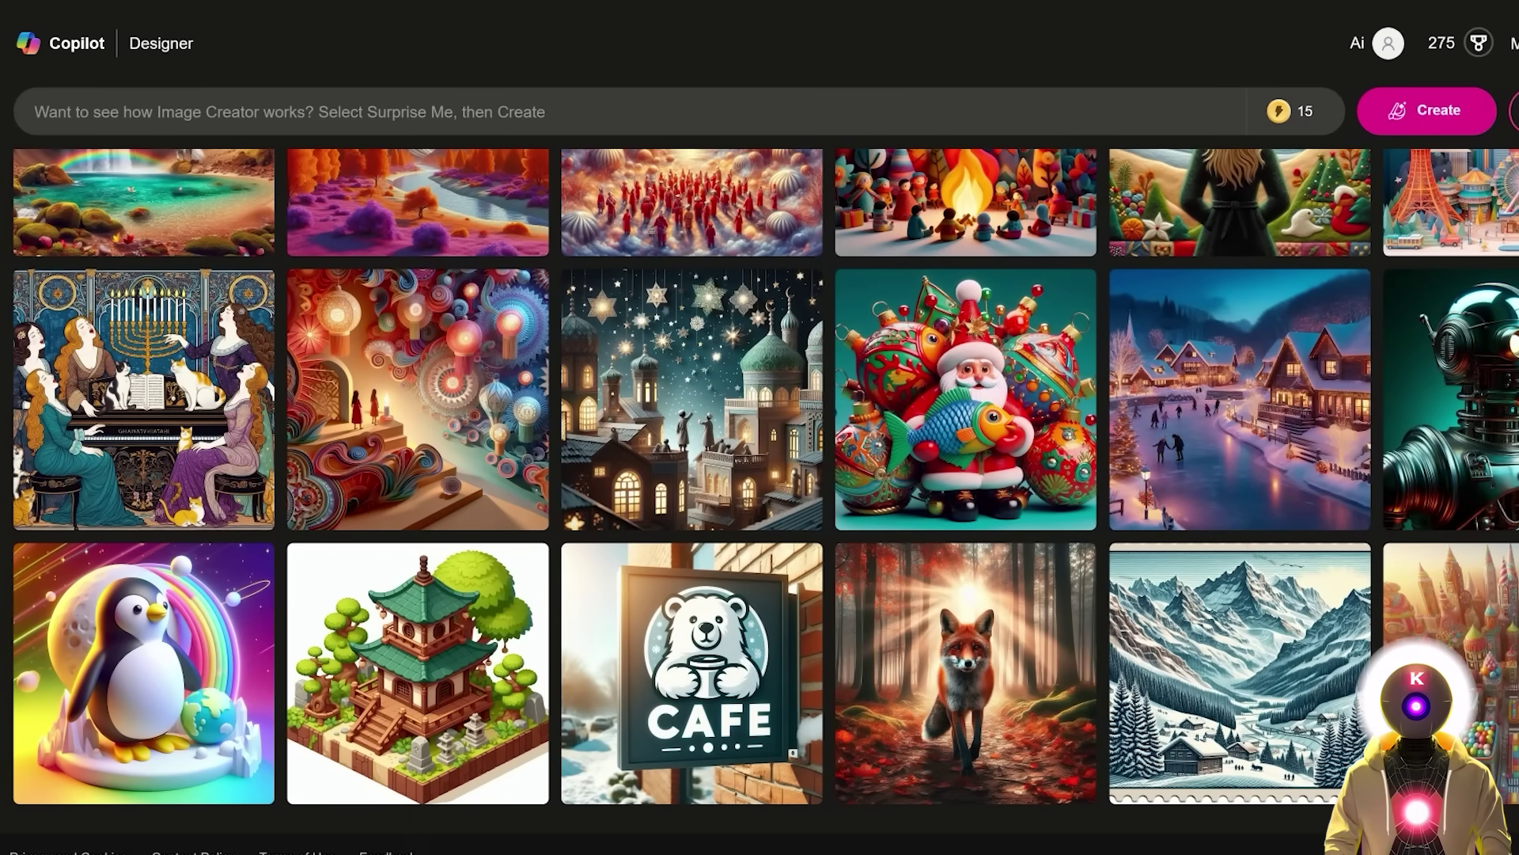
scroll(760, 490, down, 2)
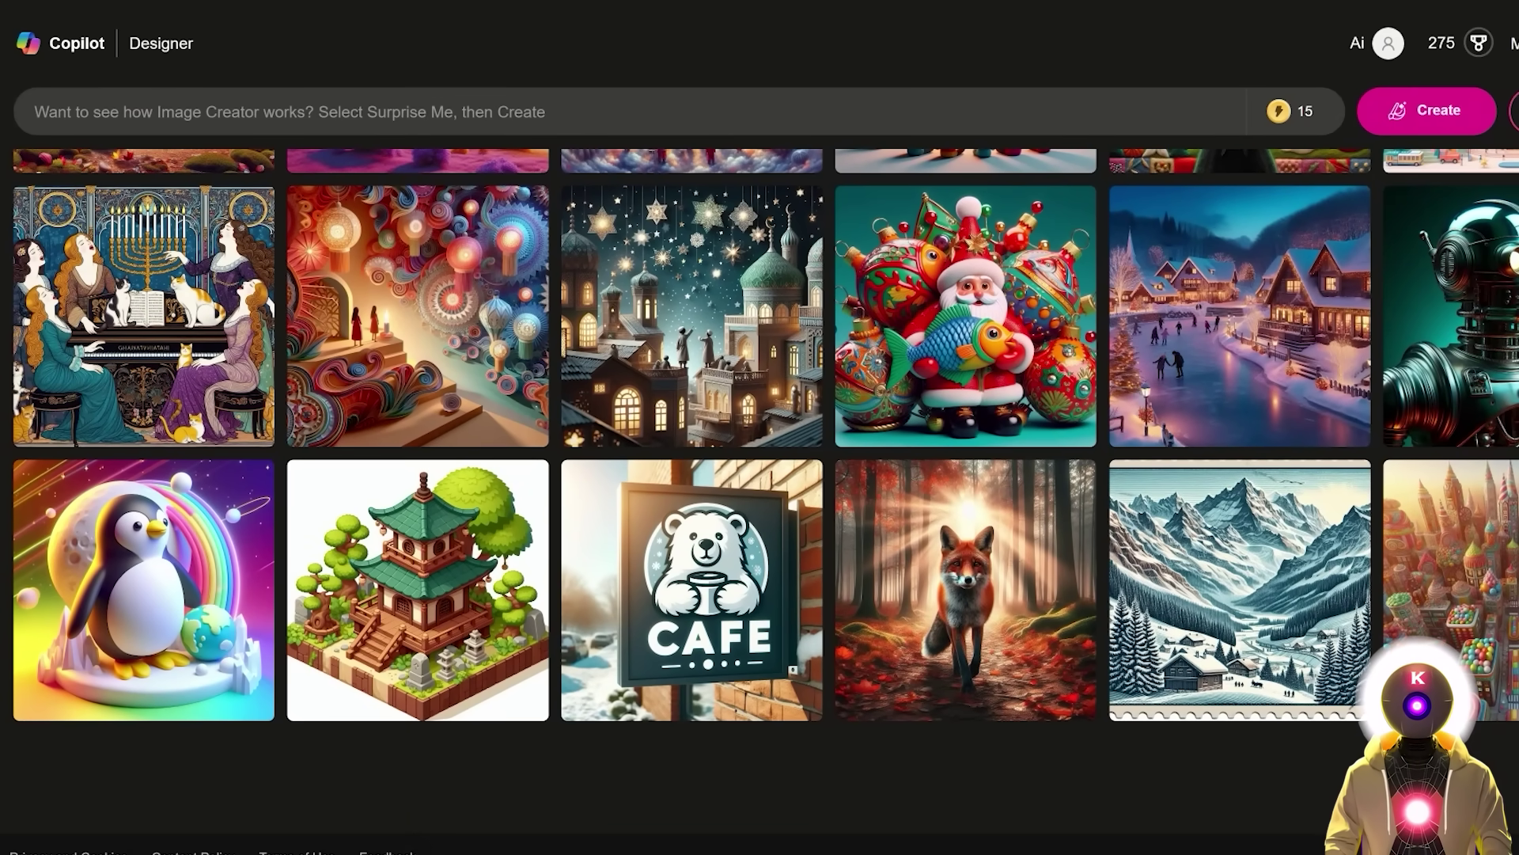
scroll(1000, 177, up, 10)
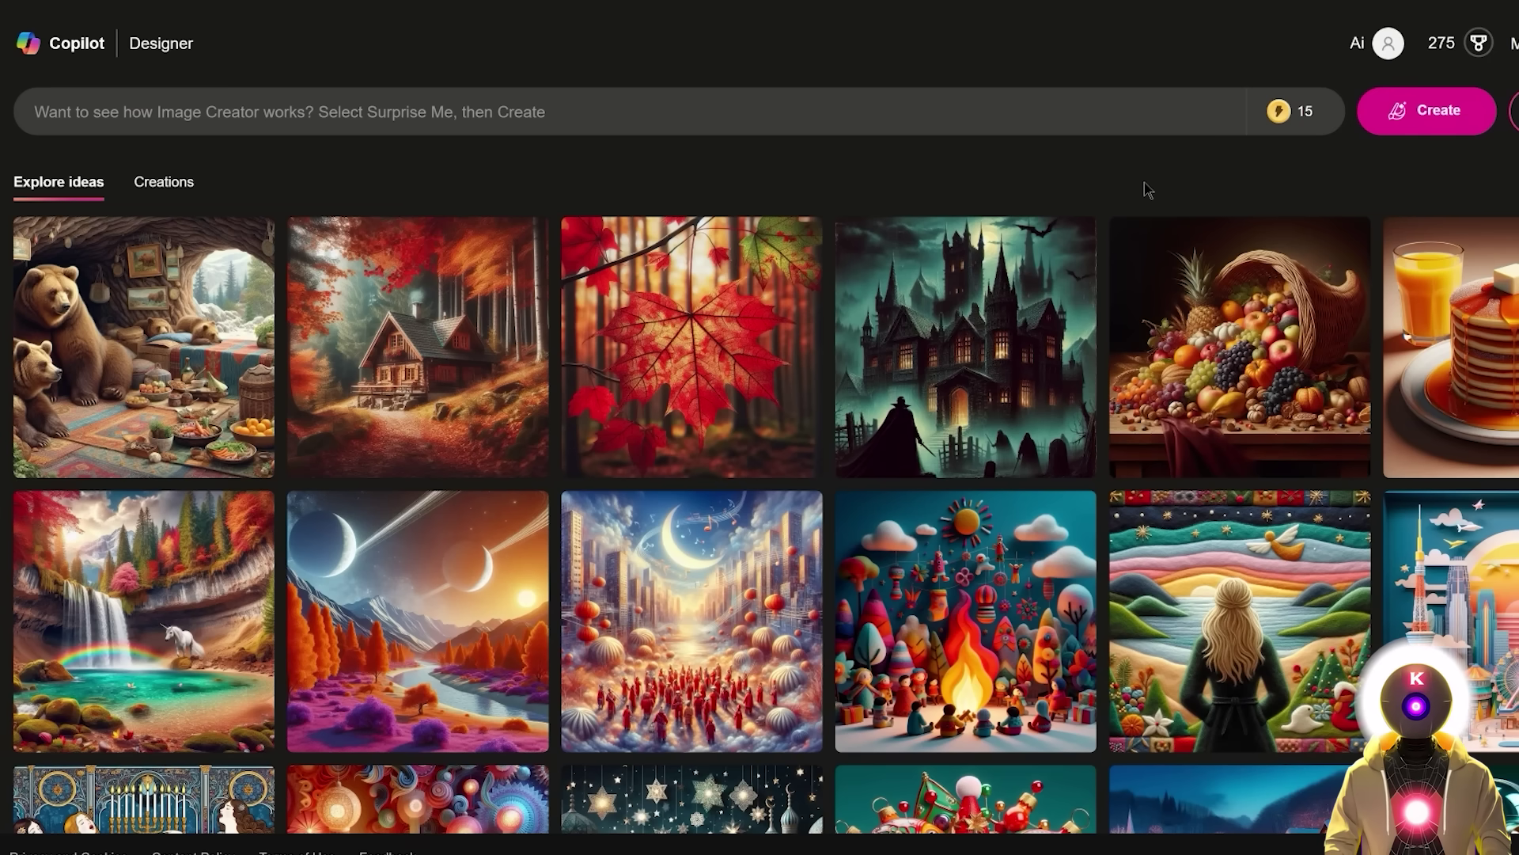
text(cinematic photo of a woman with long blond hair and green eyes, holding a mirror, drinking a coffee inside a tavern)
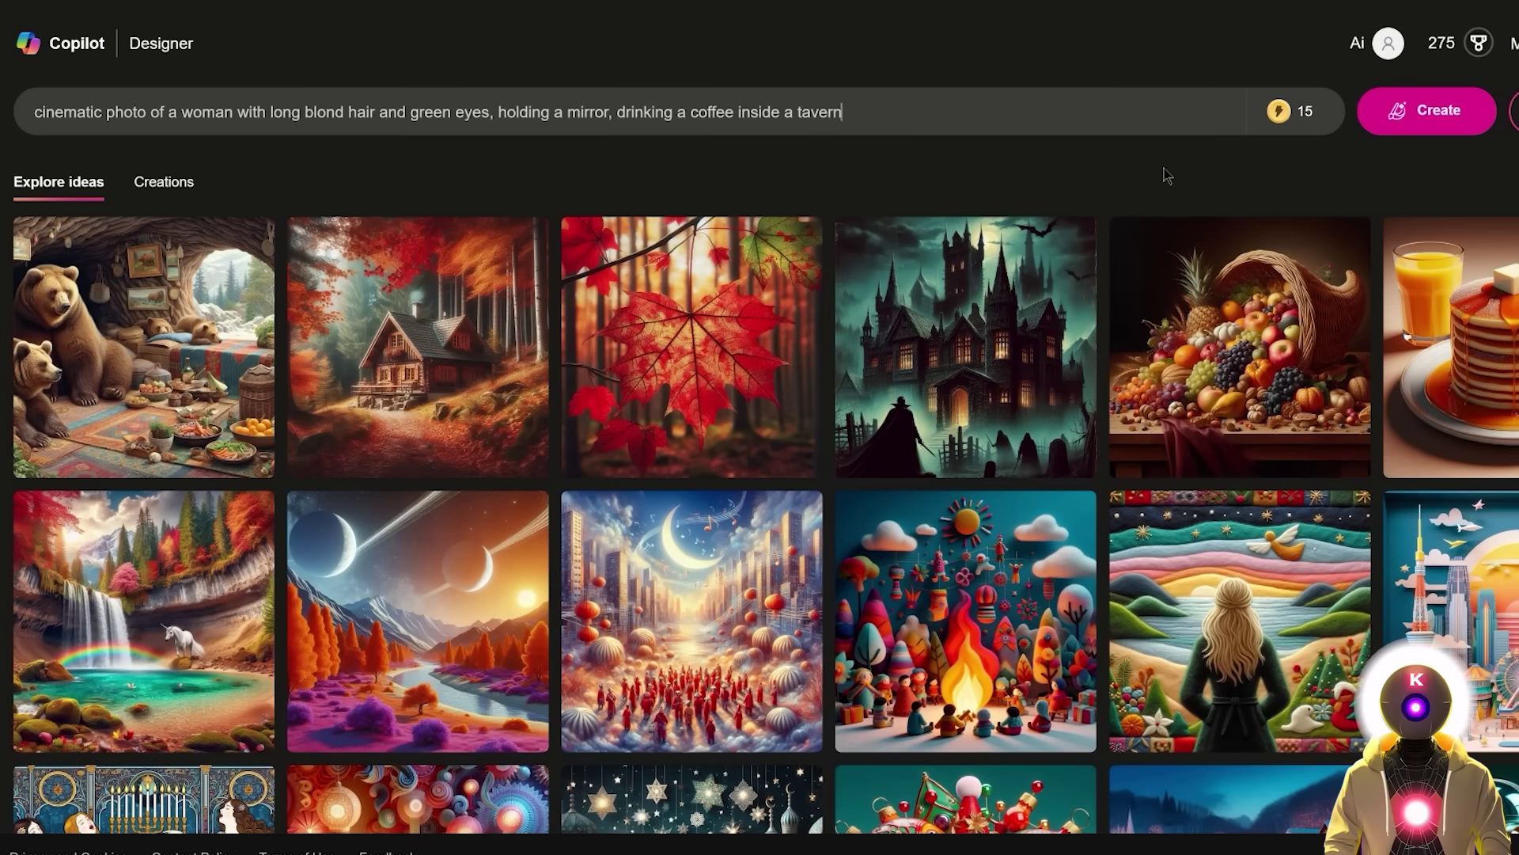
click(1429, 117)
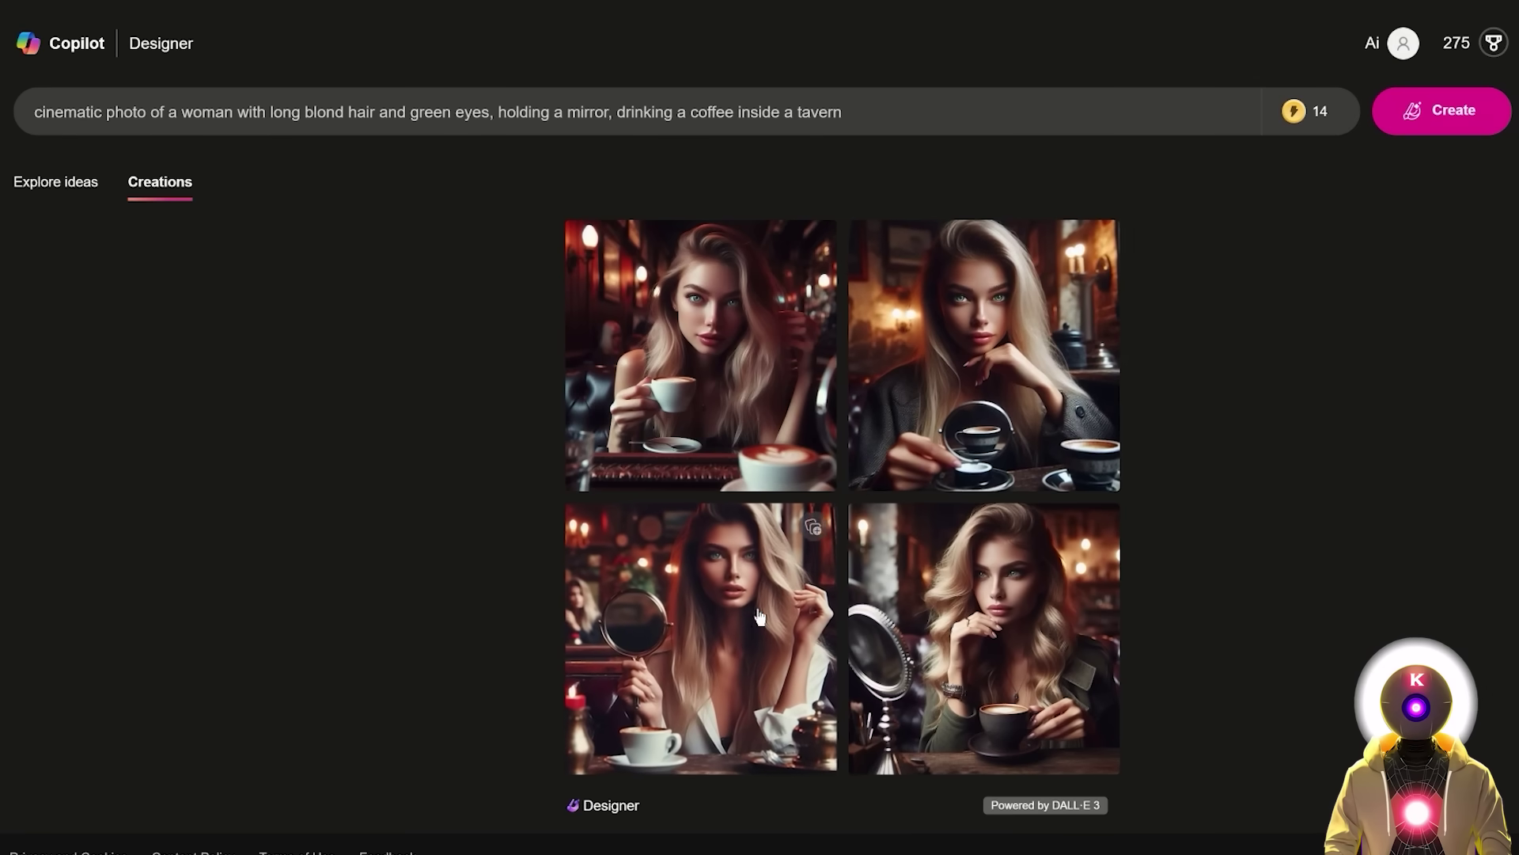
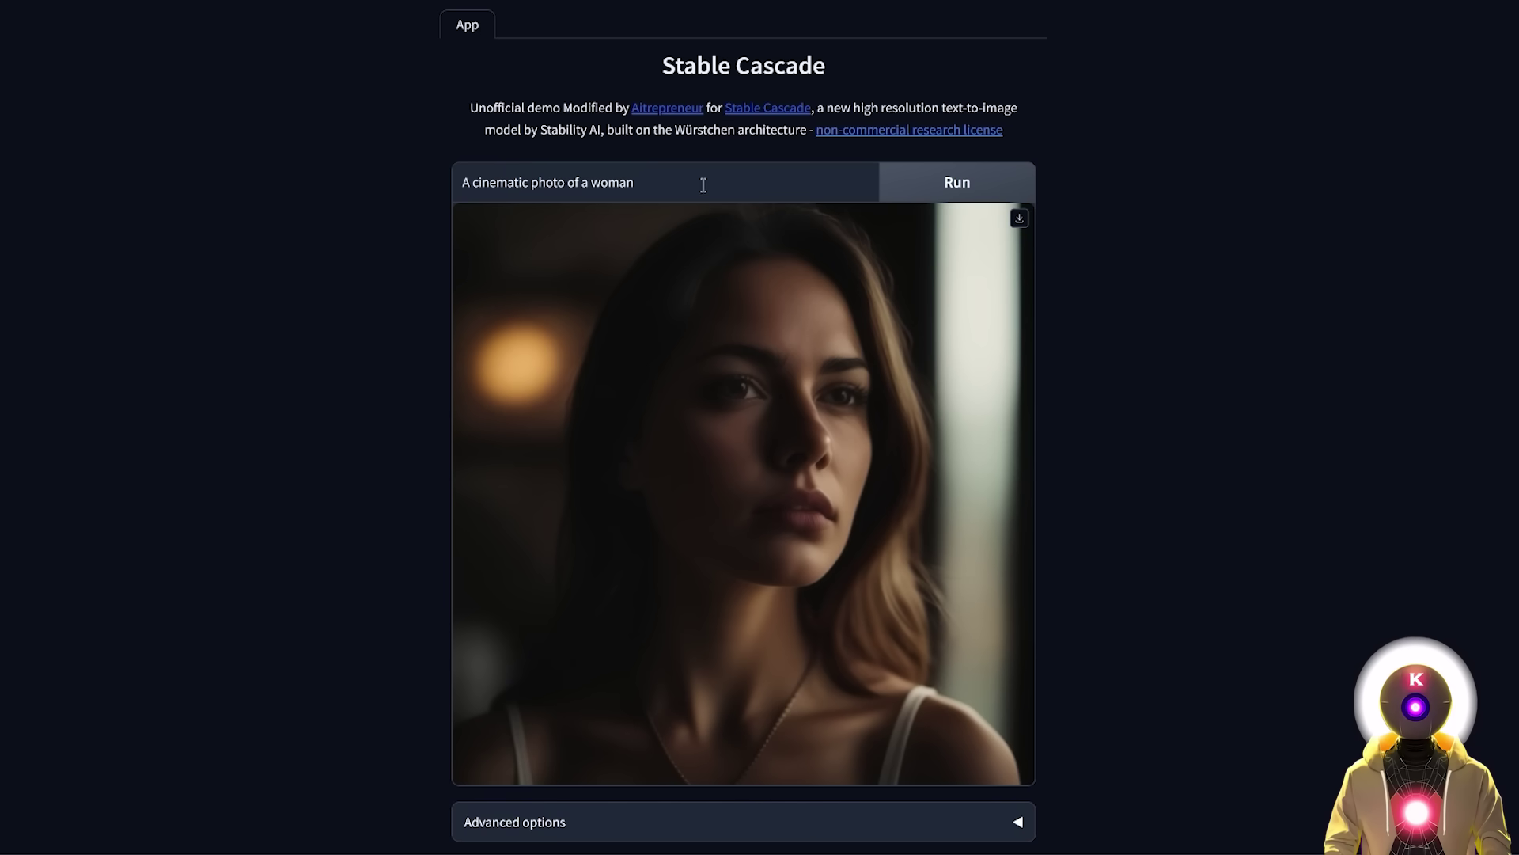
Switch to Stable Cascade and generate an image from "Cats organizing a protest holding placards outside twitter's offices saying - Give us the bird".
drag(701, 187, 335, 179)
key(ctrl+v)
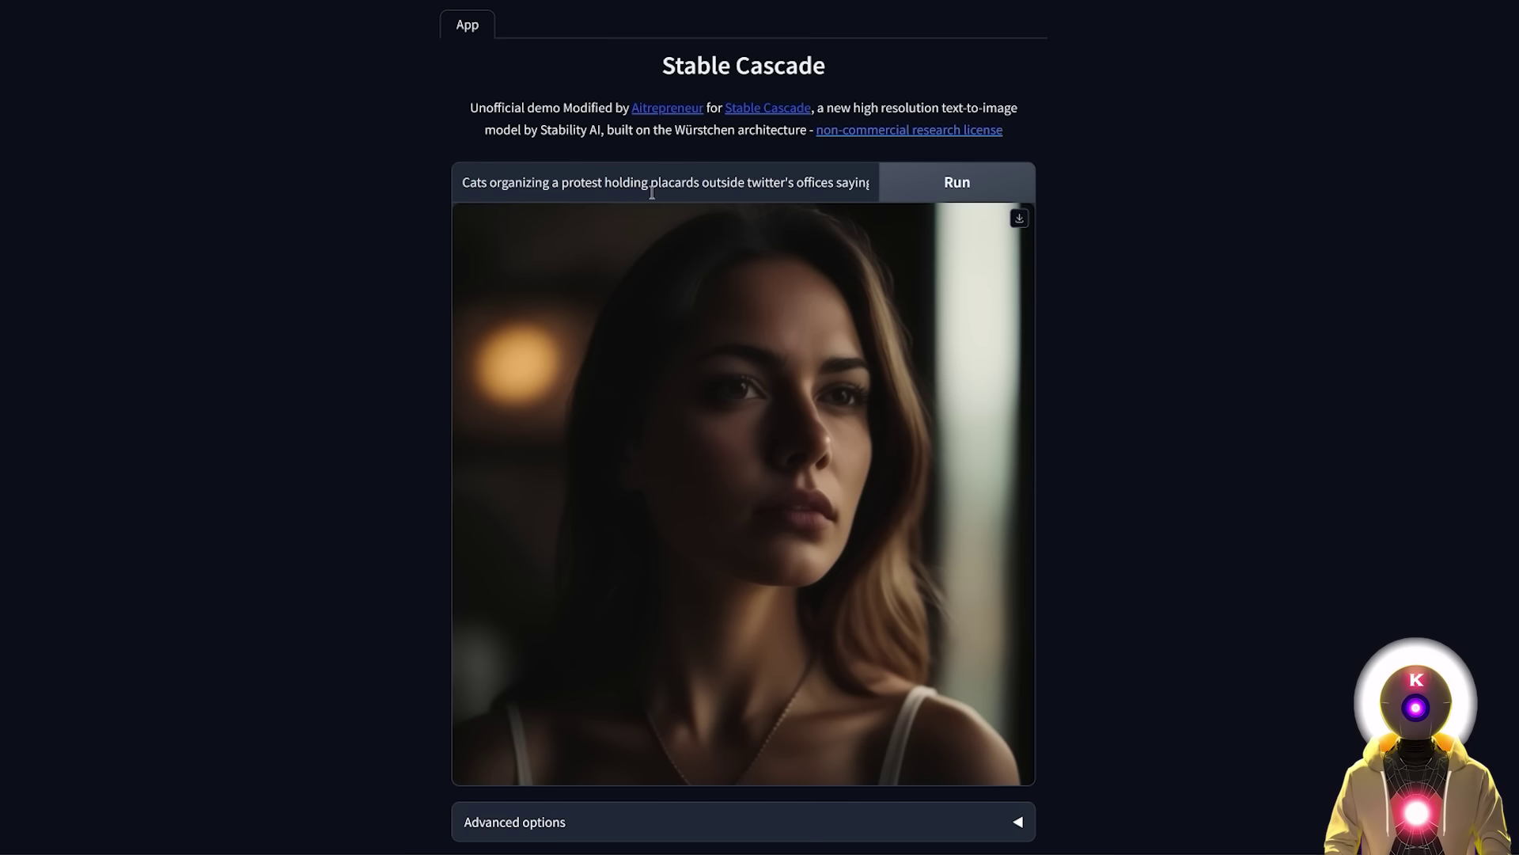
click(831, 187)
key(End)
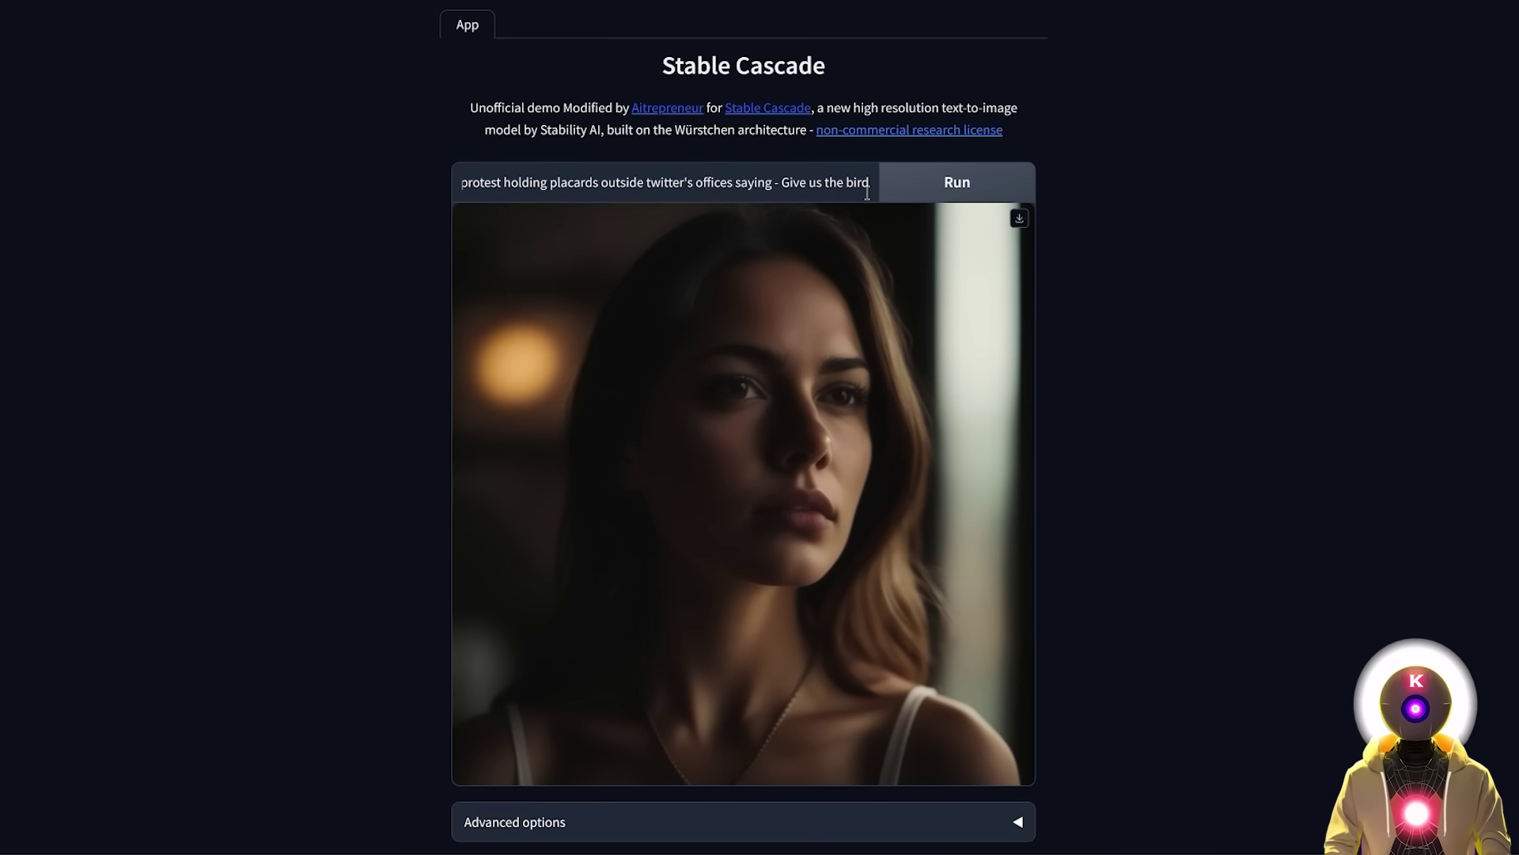
click(1248, 273)
click(1026, 187)
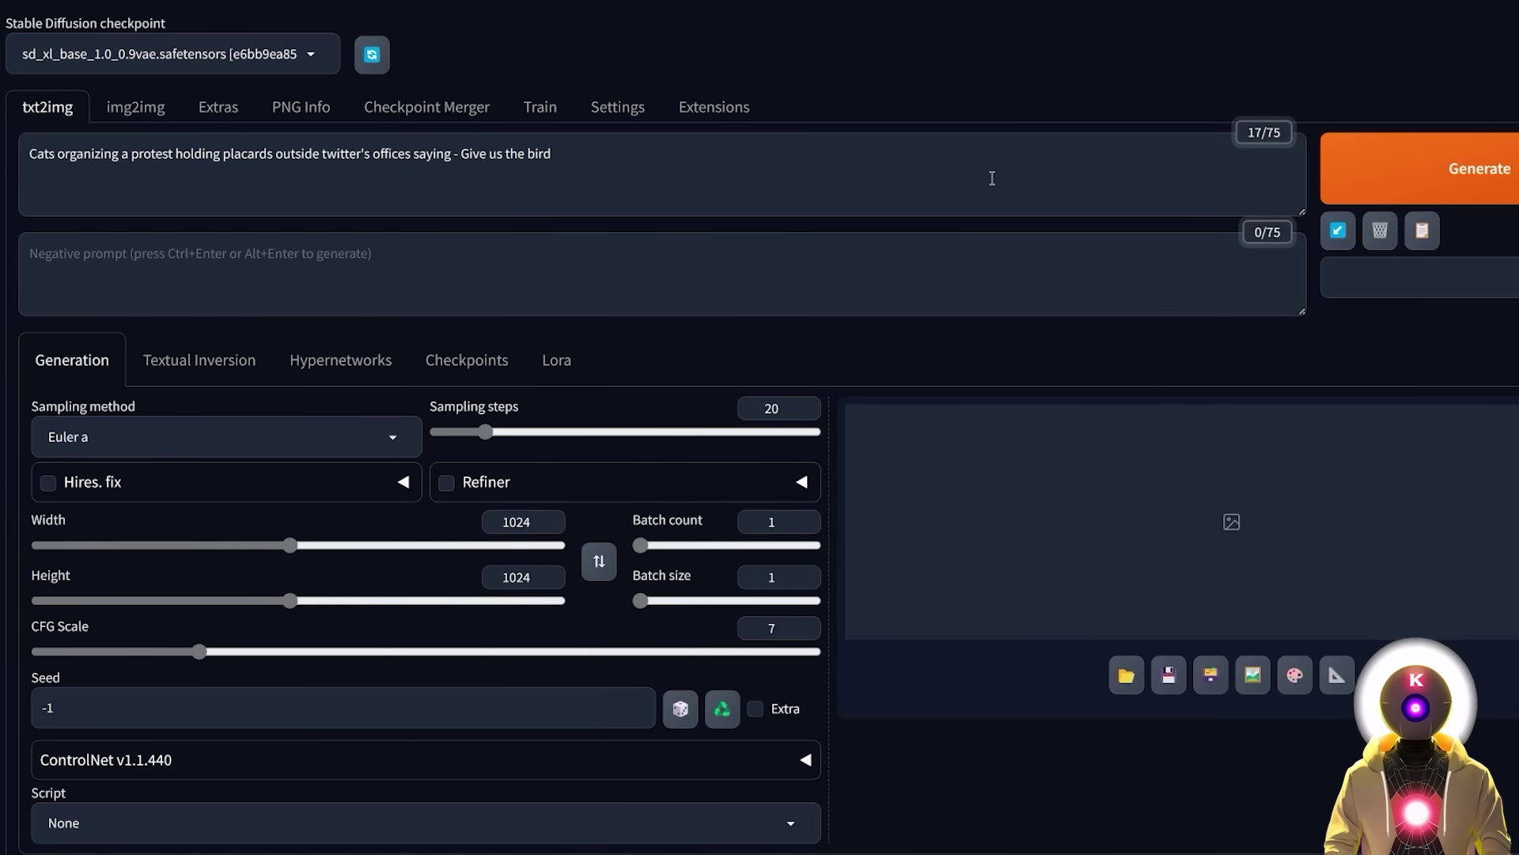
Generate the same cat protest prompt at 1024 x 1024 in the Stable Diffusion web UI with the sd_xl_base_1.0_0.9vae checkpoint.
click(1425, 169)
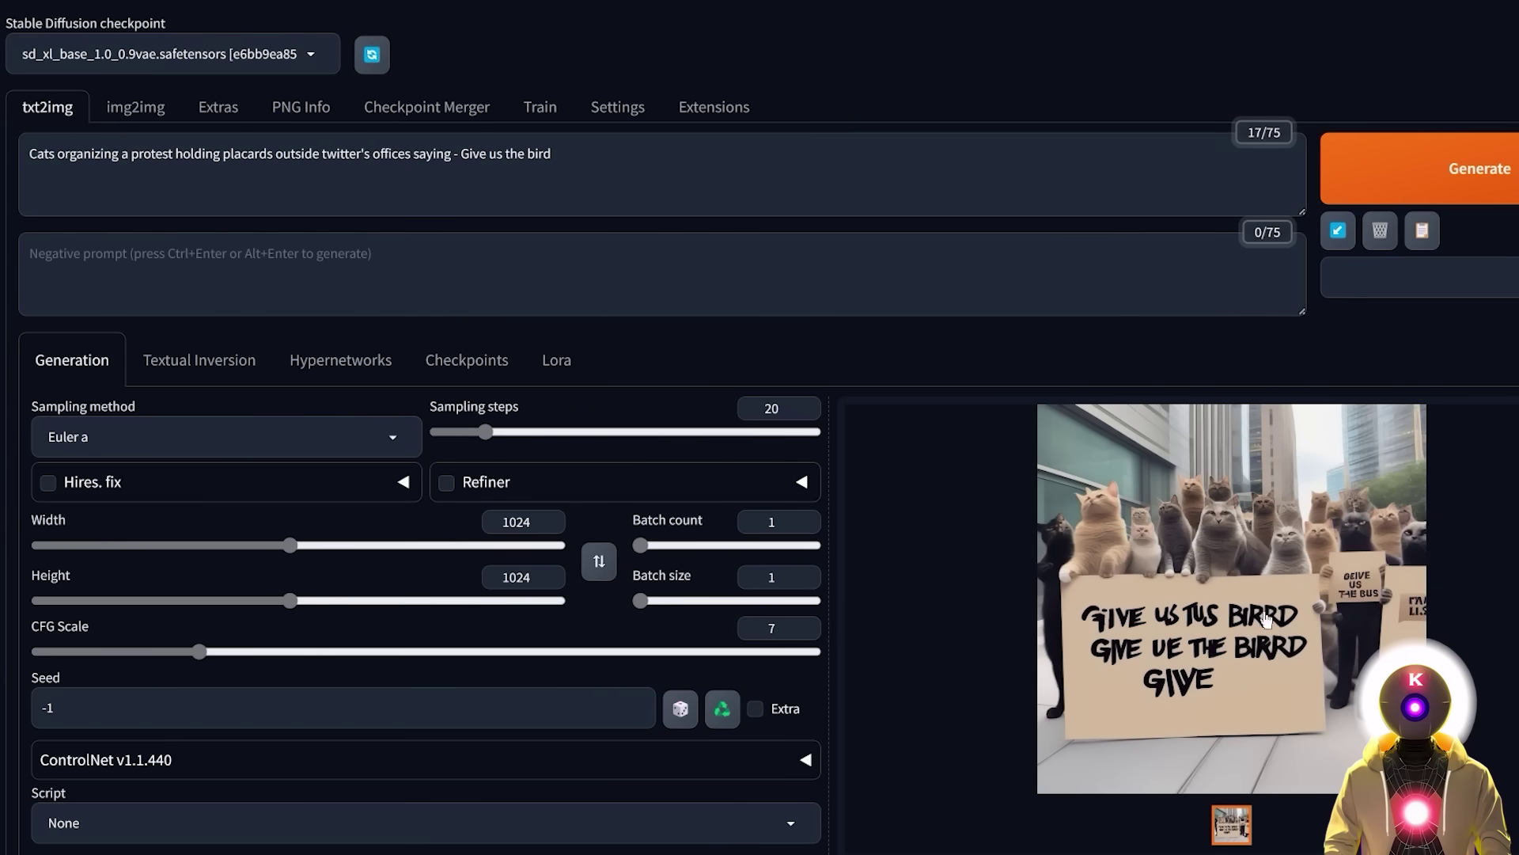
click(1200, 633)
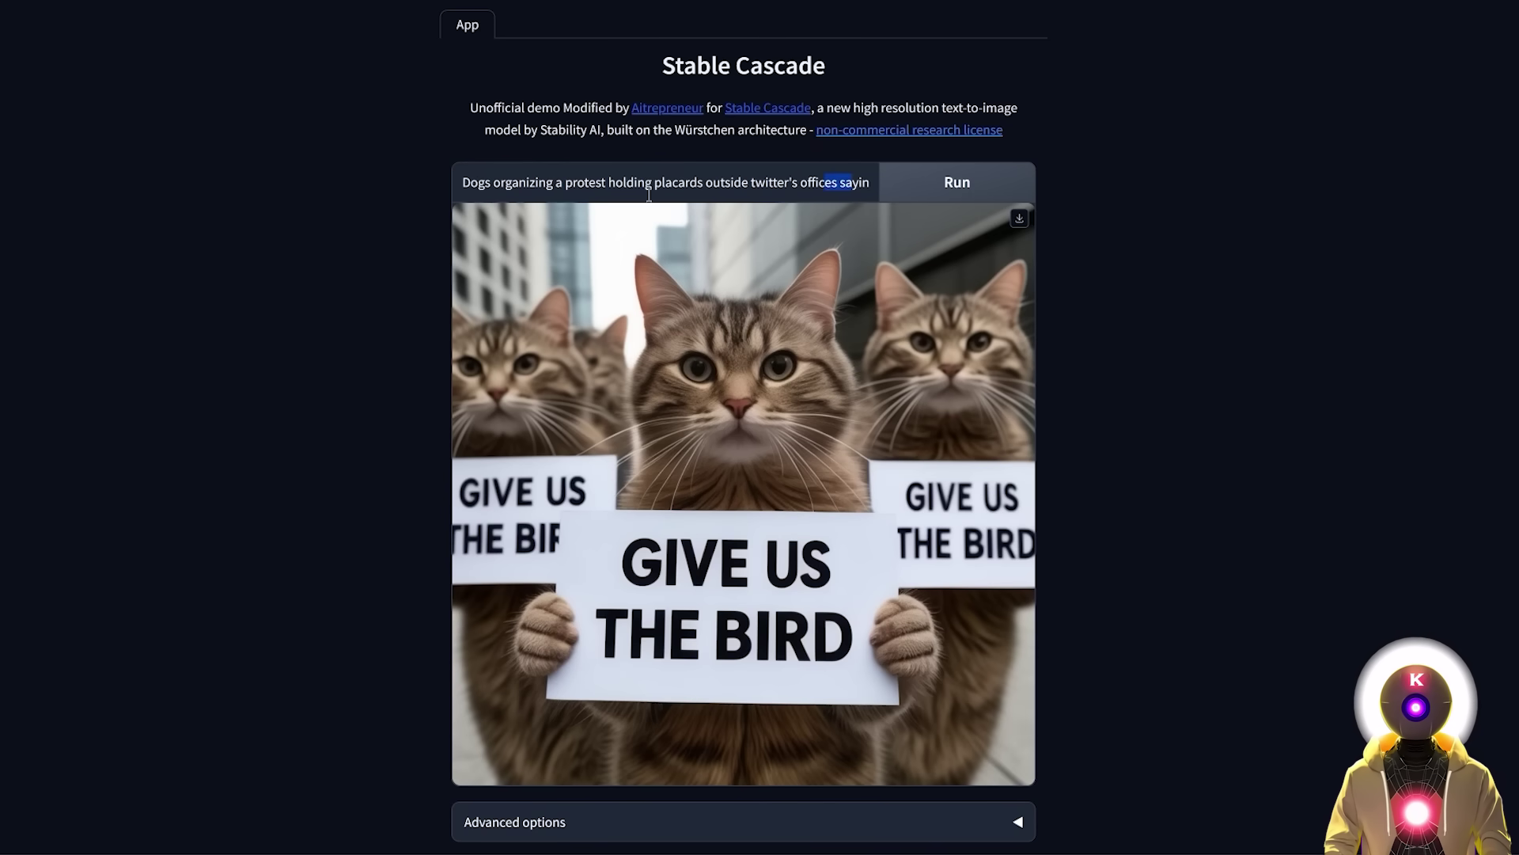
Back in Stable Cascade, generate an image from the prompt about dogs organizing a protest holding placards outside twitter's offices.
click(649, 195)
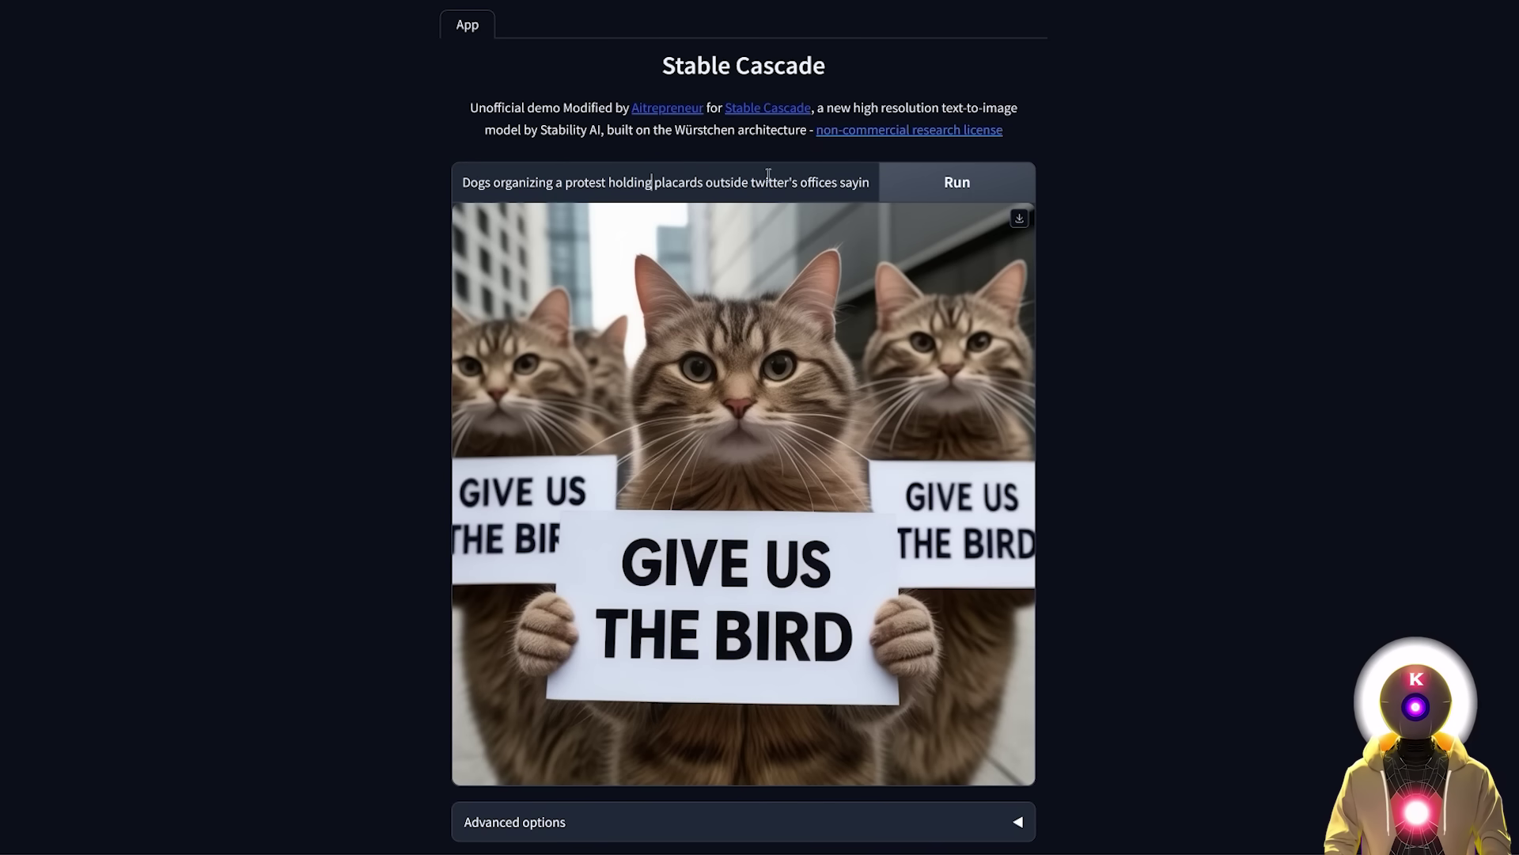
click(975, 190)
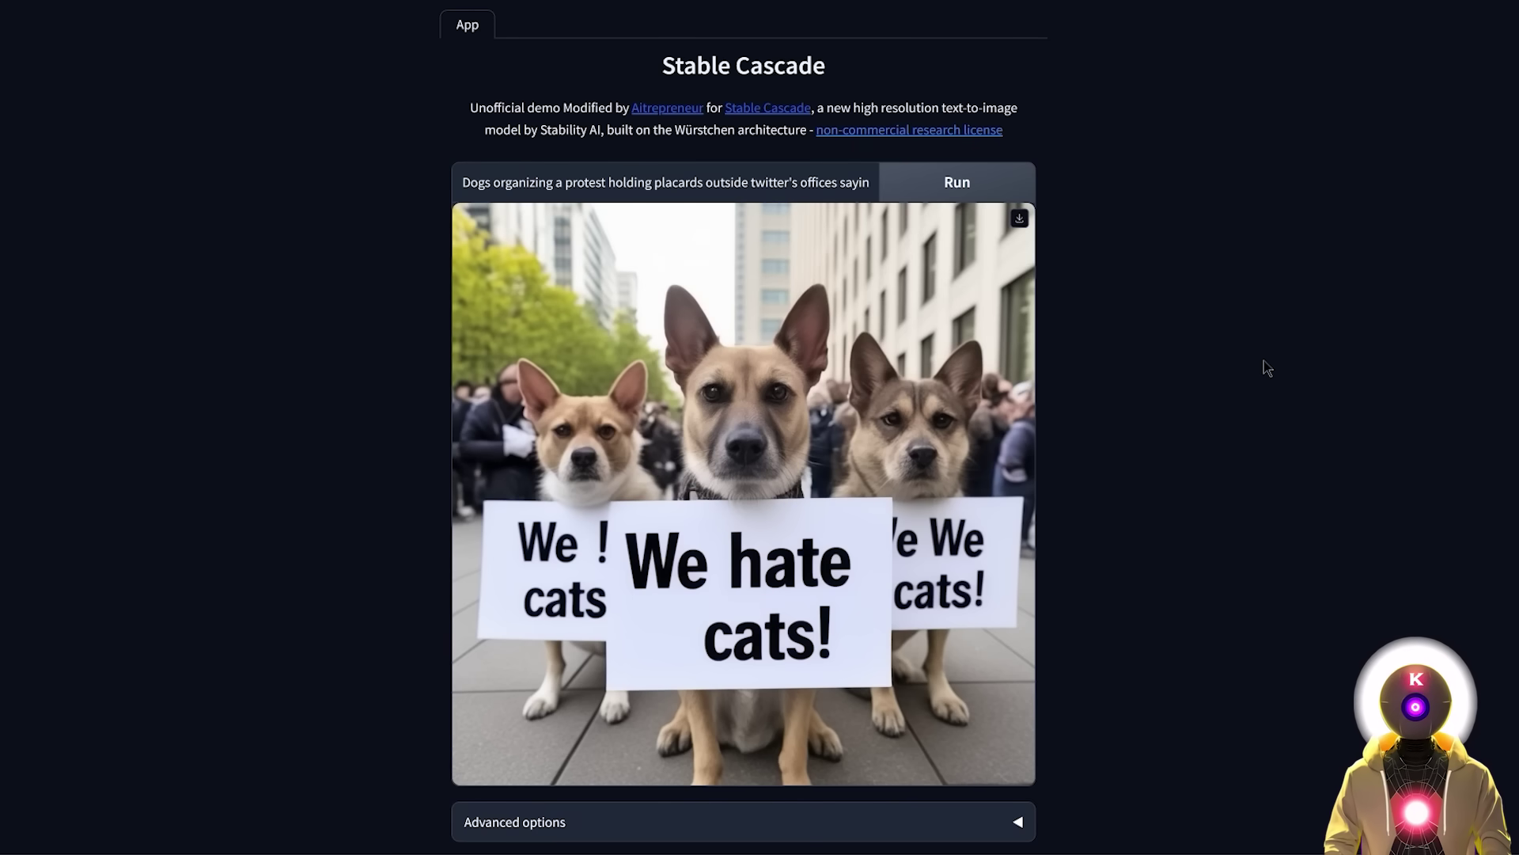
Replace the prompt with "Cinematic photo of a woman showing her hands to the camera" and generate the image.
key(ctrl+a)
key(BackSpace)
text(Cinematic photo of a woman showing her hands to the camera)
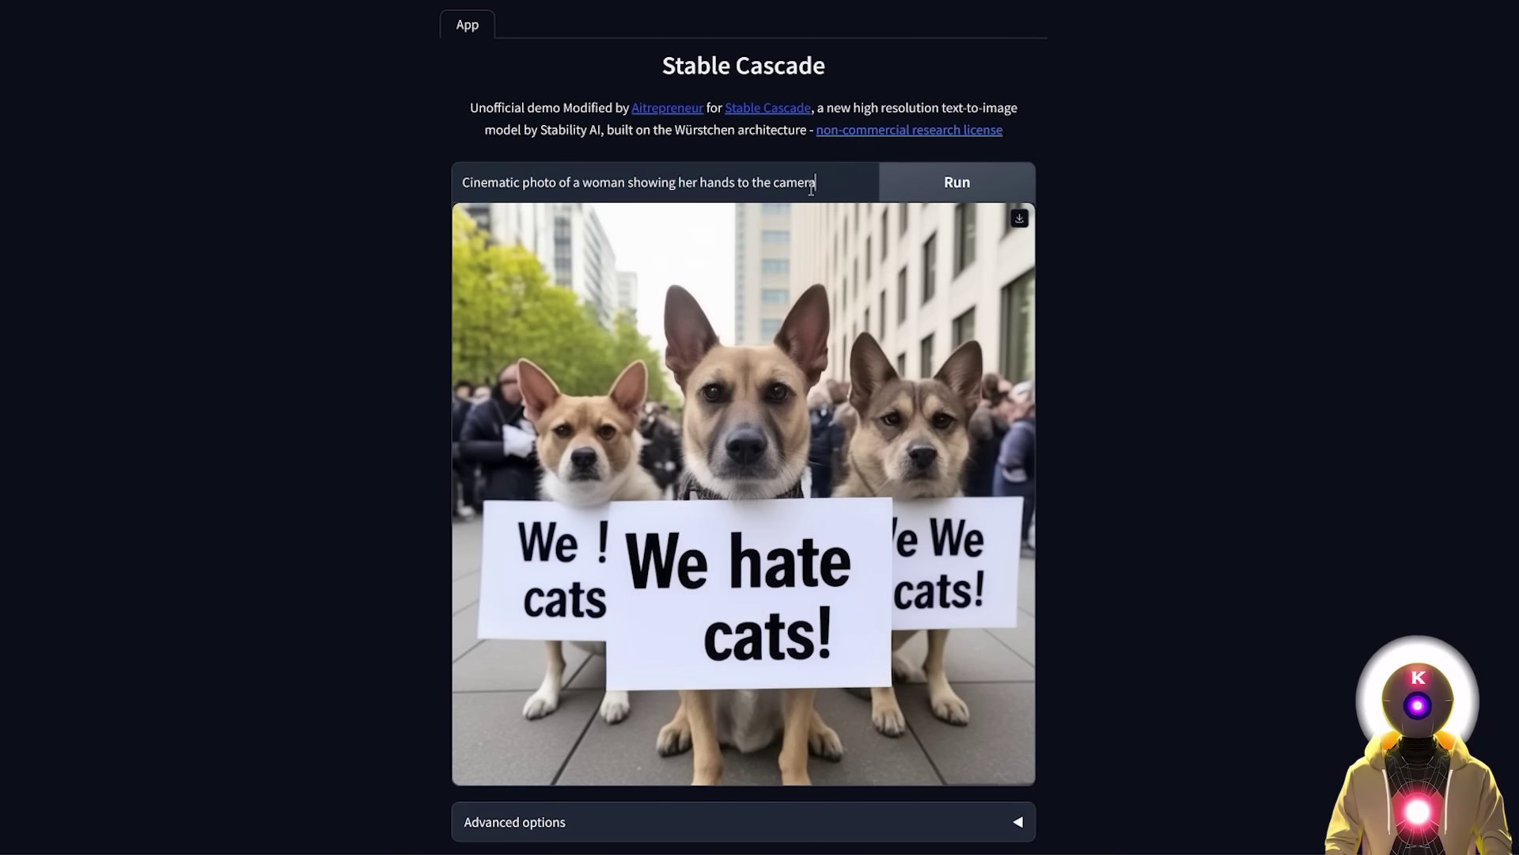
click(942, 186)
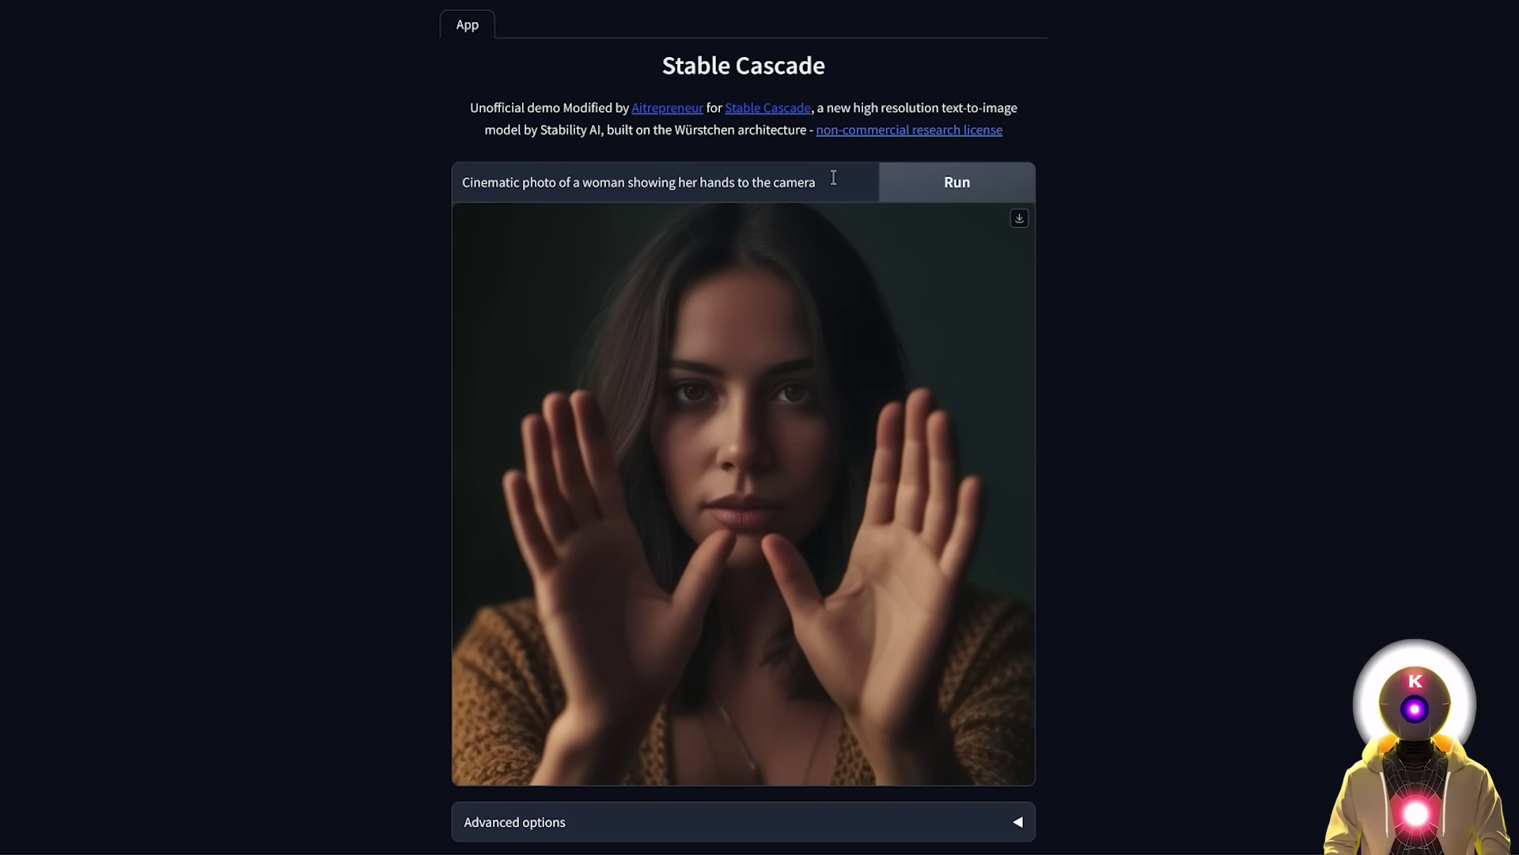
Set the prompt to "Screenshot from a 70s movie "The little red Riding hood", a portrait of the young little red riding hood, in a forest".
click(534, 181)
key(ctrl+a)
key(ctrl+v)
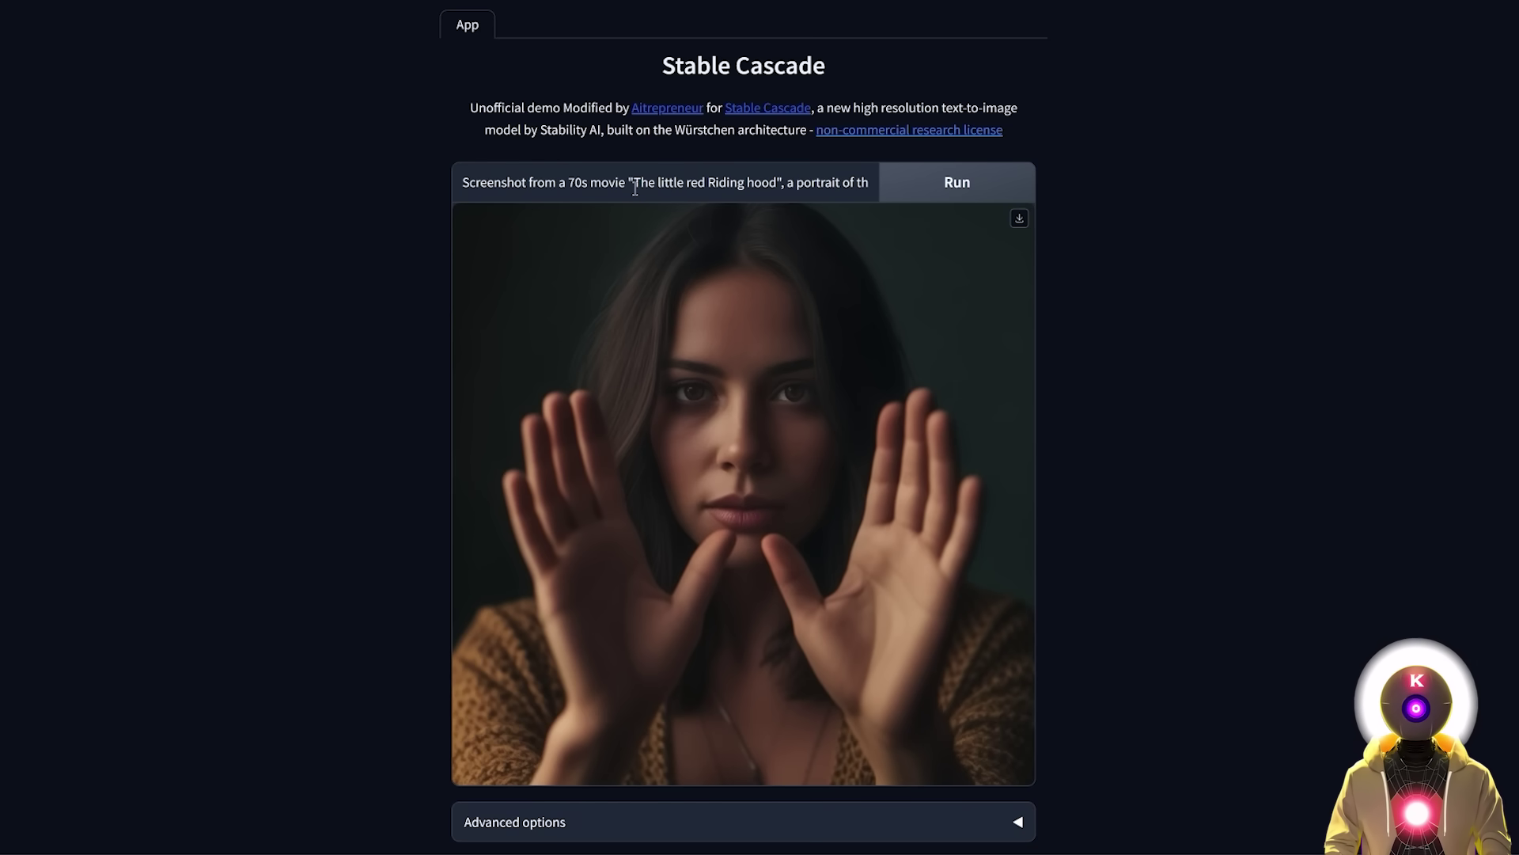
key(End)
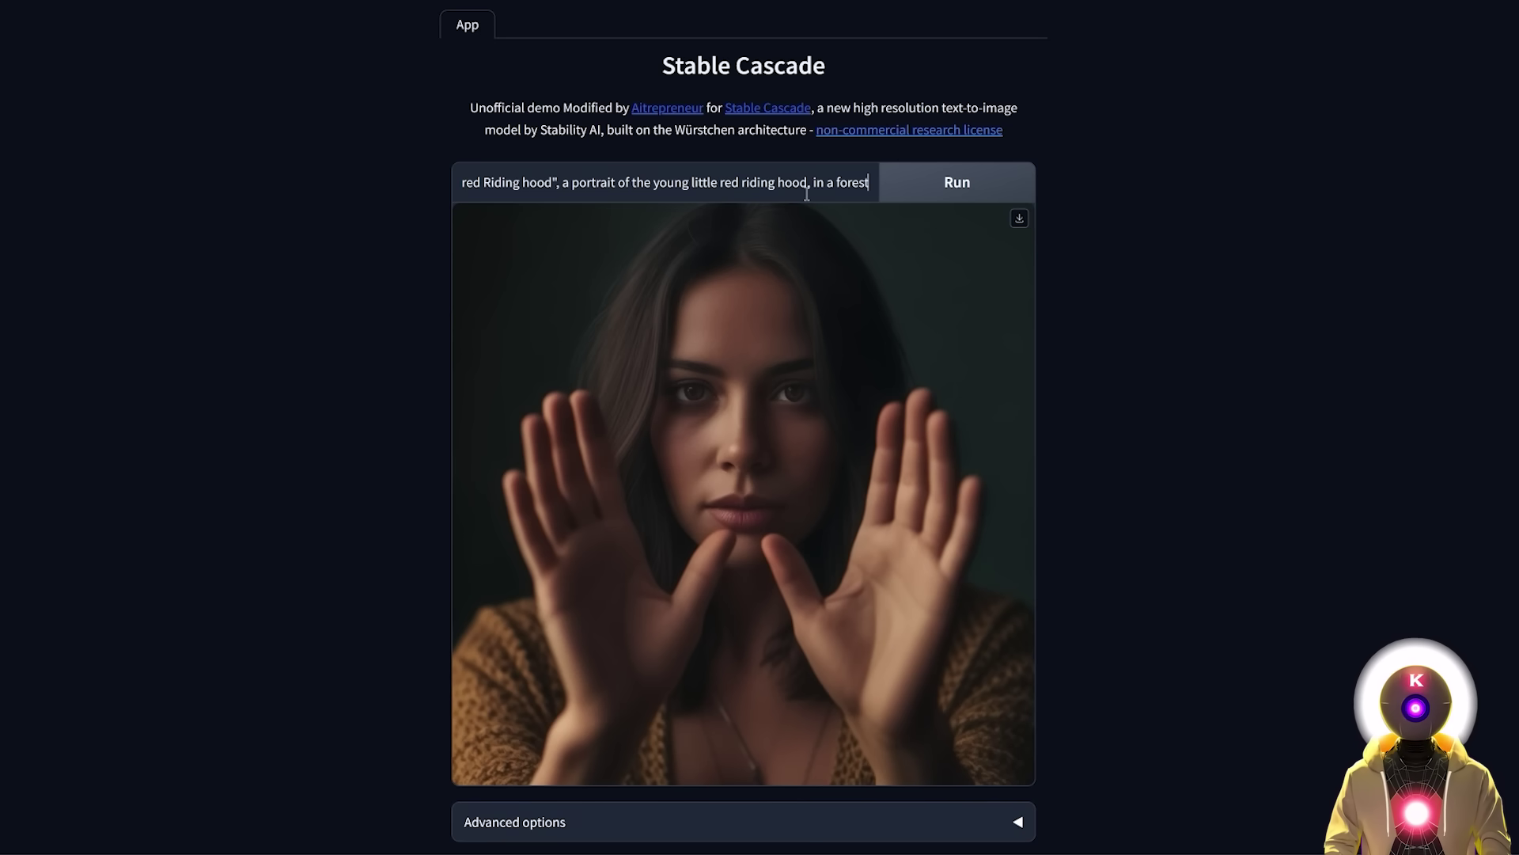
drag(860, 192, 407, 218)
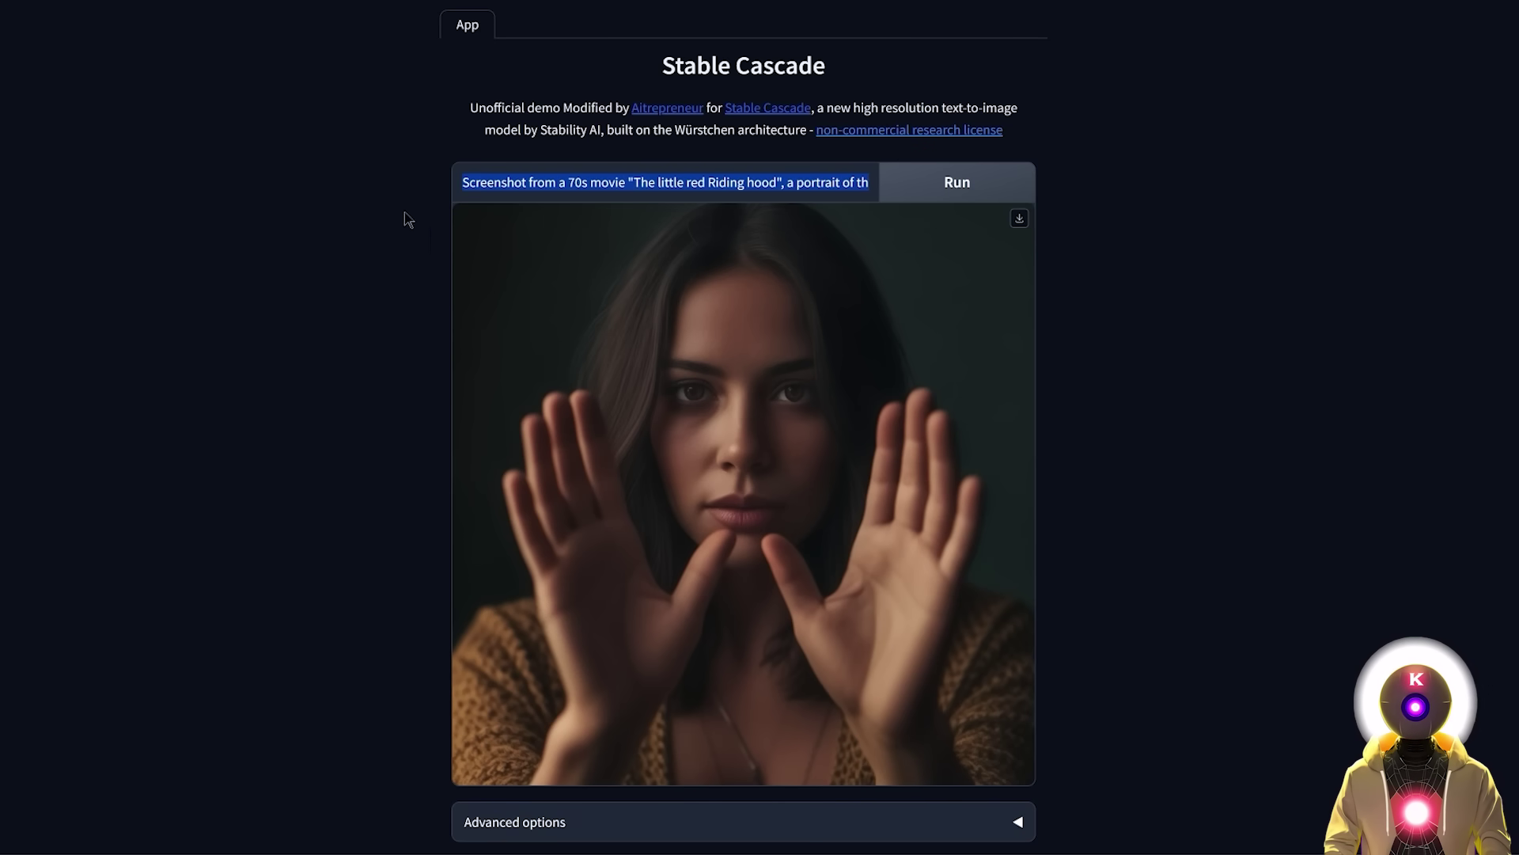
click(643, 192)
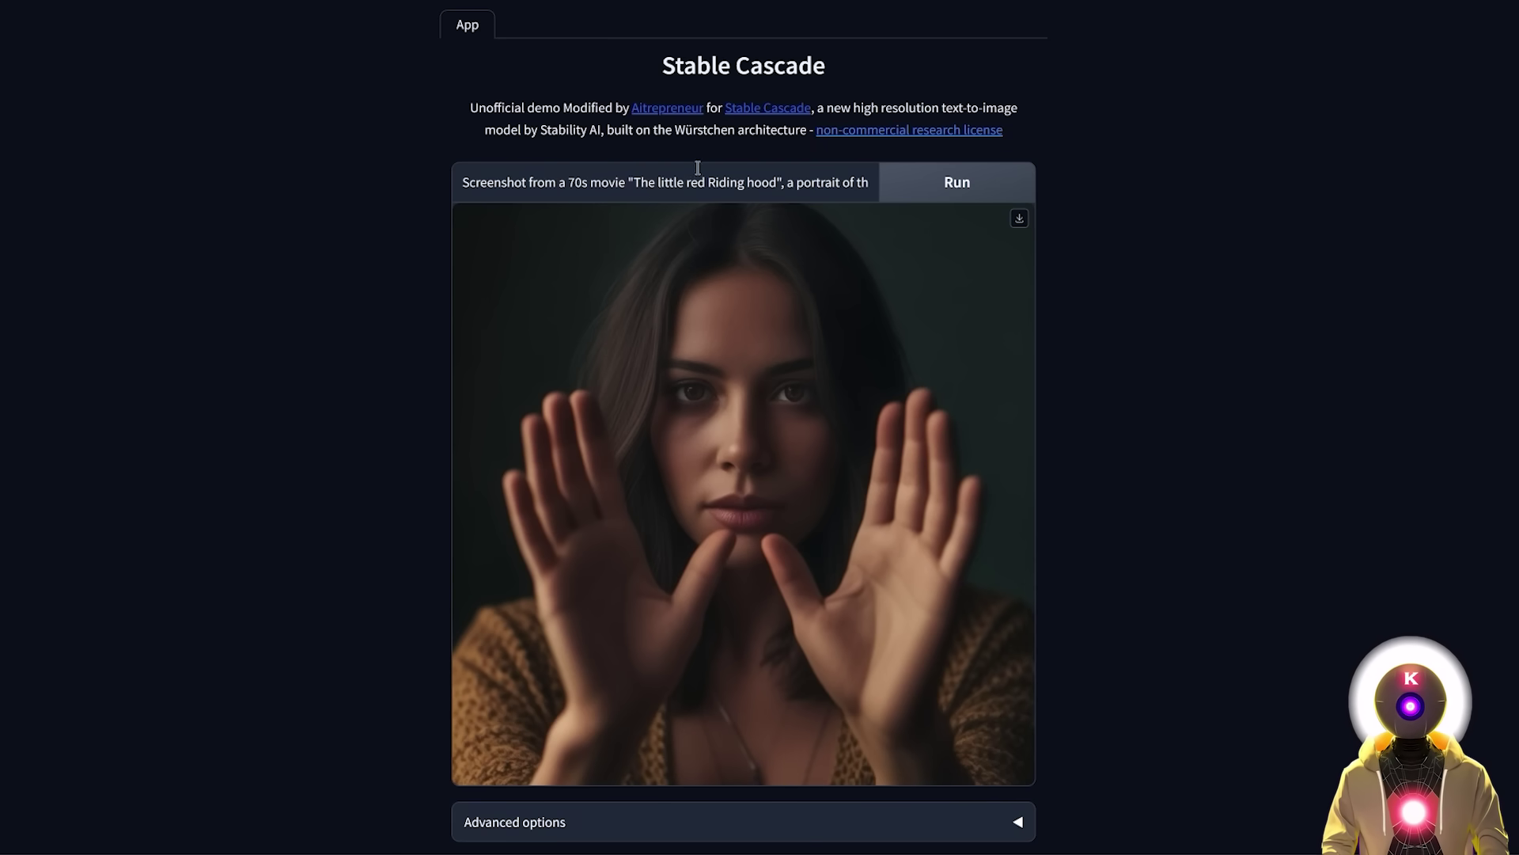
Expand the advanced options, increase the image width well above 1024 for a landscape format, and generate the red riding hood image.
scroll(1057, 671, down, 2)
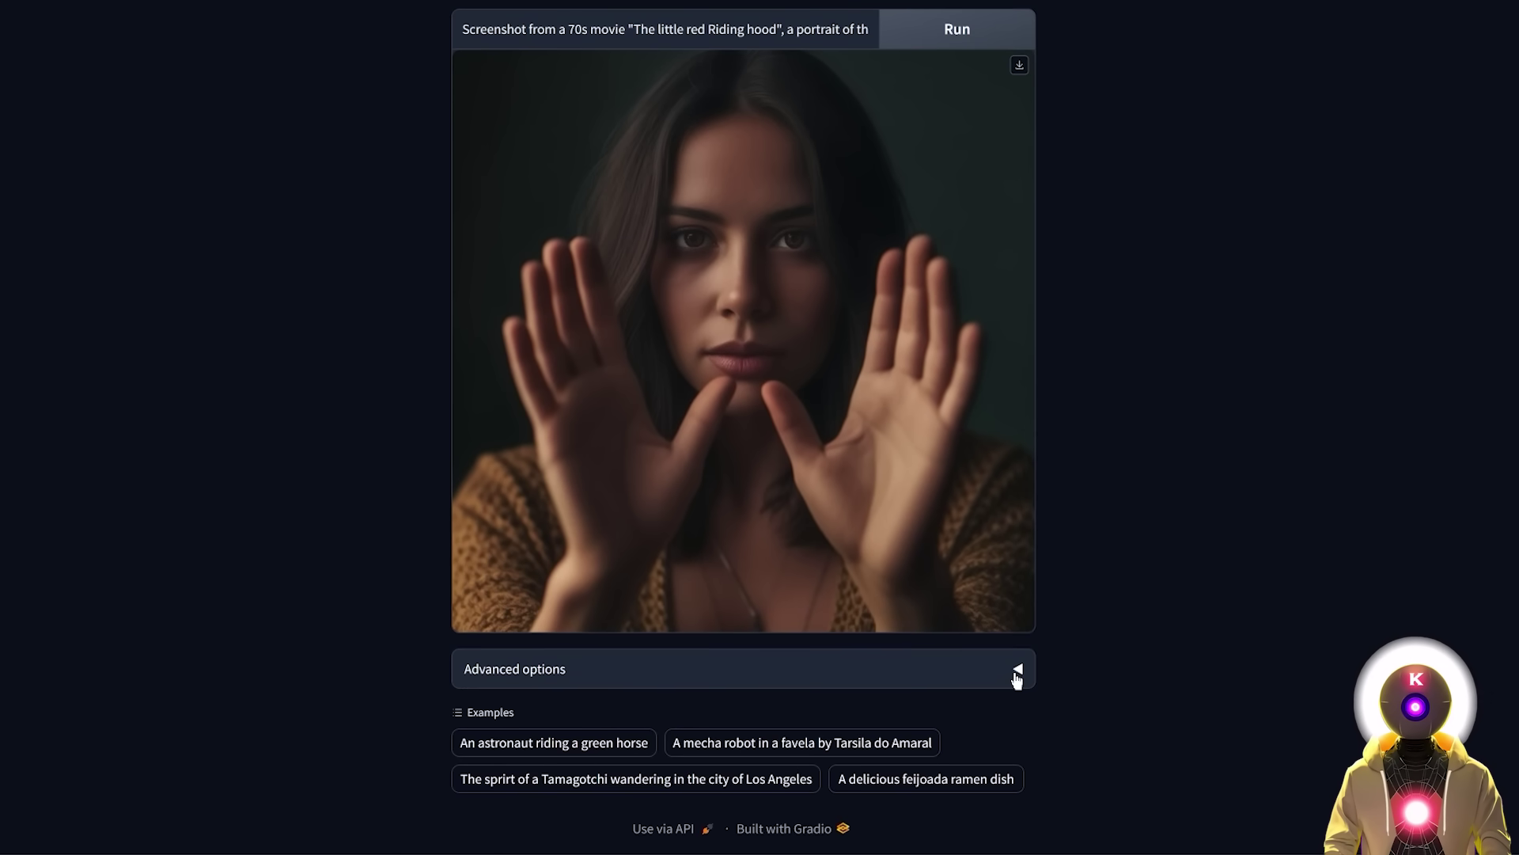
click(1017, 671)
scroll(1014, 678, down, 3)
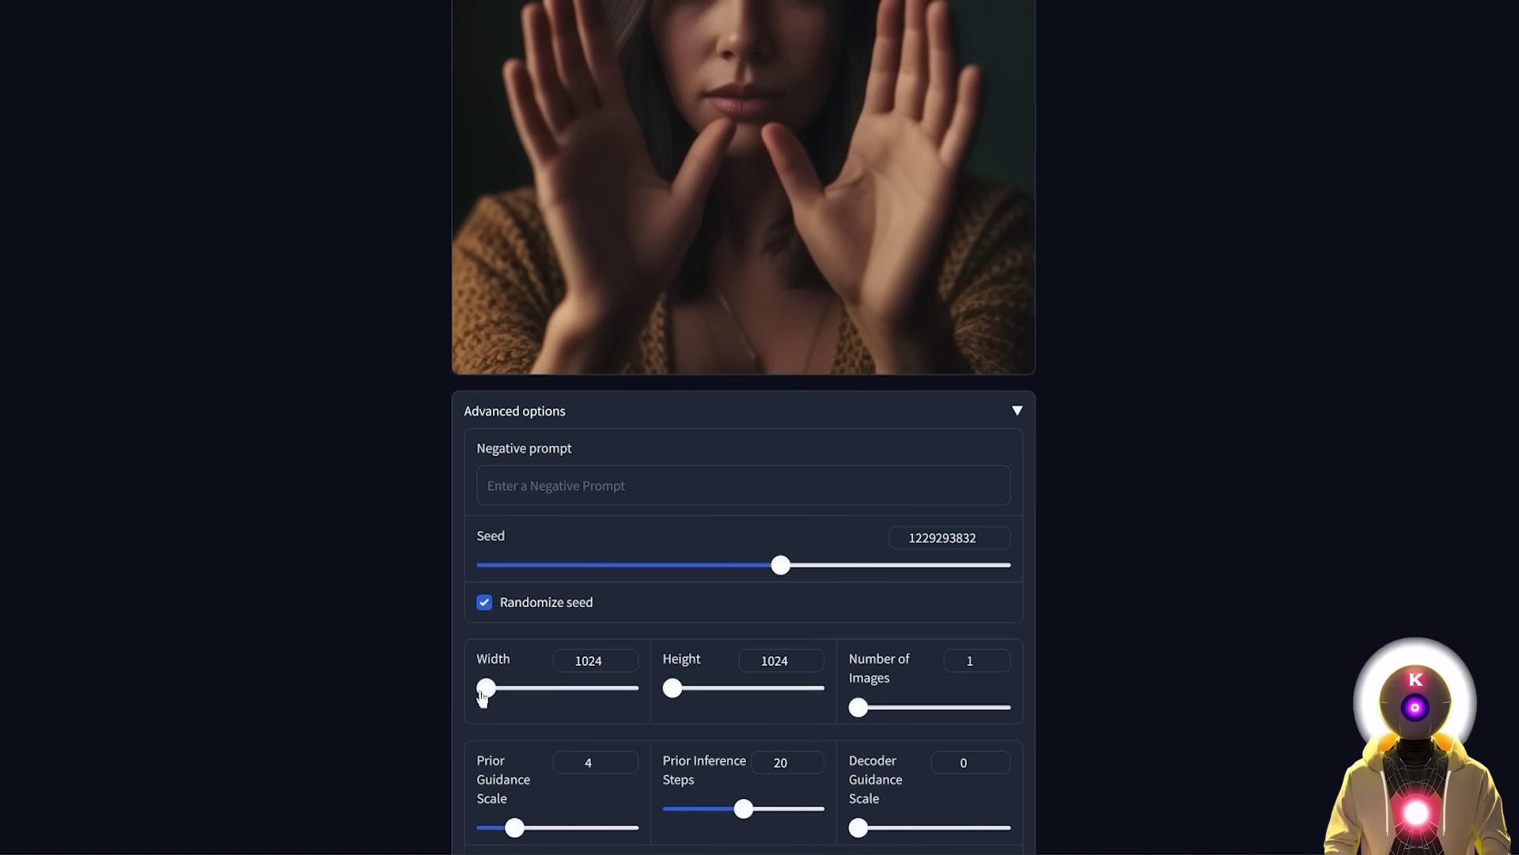
drag(485, 688, 628, 688)
scroll(1141, 320, up, 5)
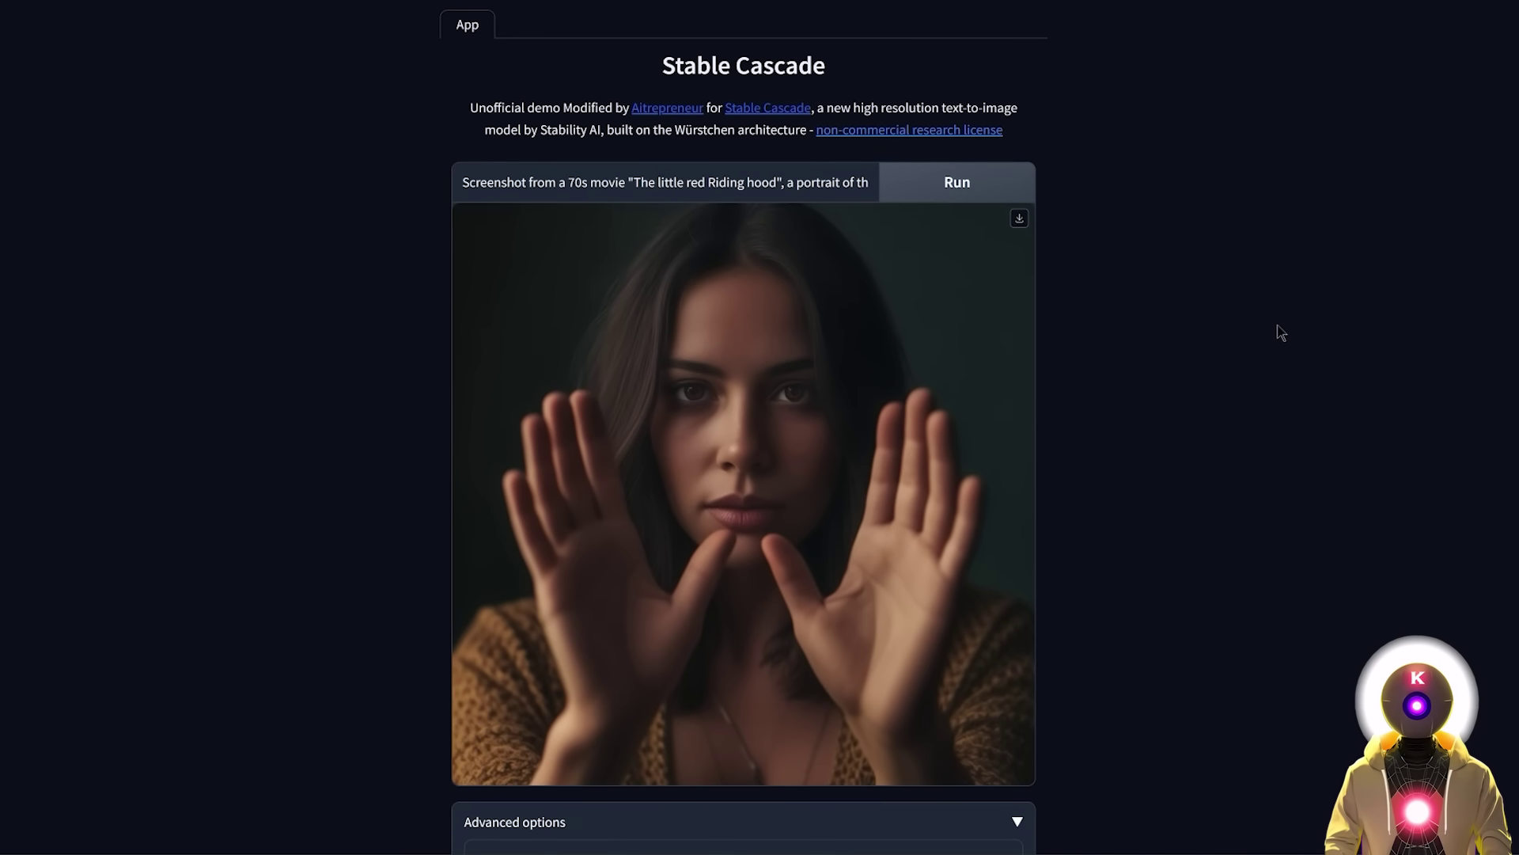
click(1031, 189)
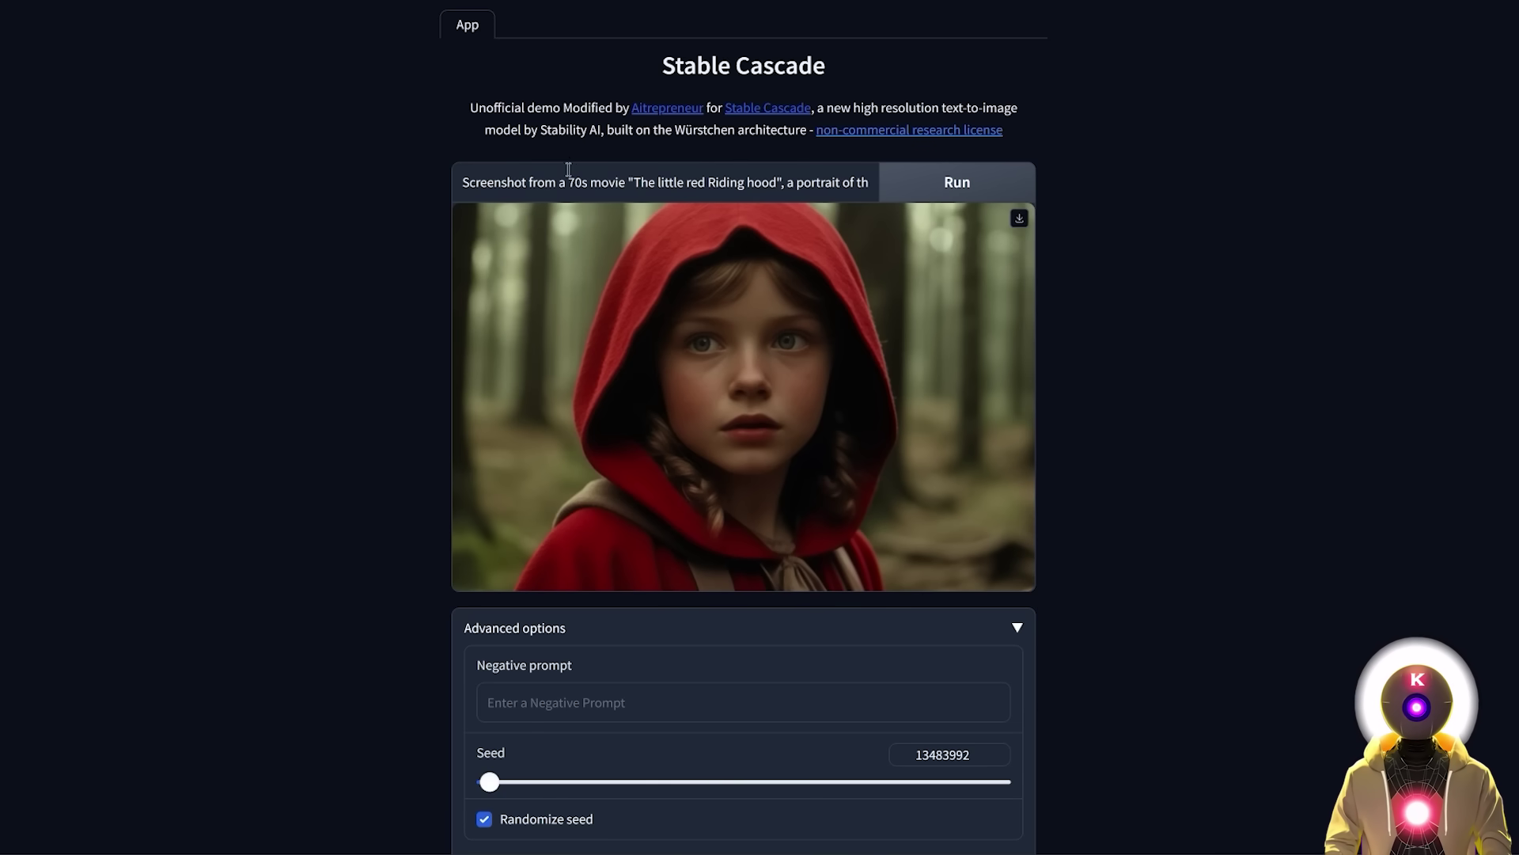
Replace the prompt with the one starting "Screenshot from the princess mononoke movie, a portrait of a young".
key(ctrl+a)
key(ctrl+v)
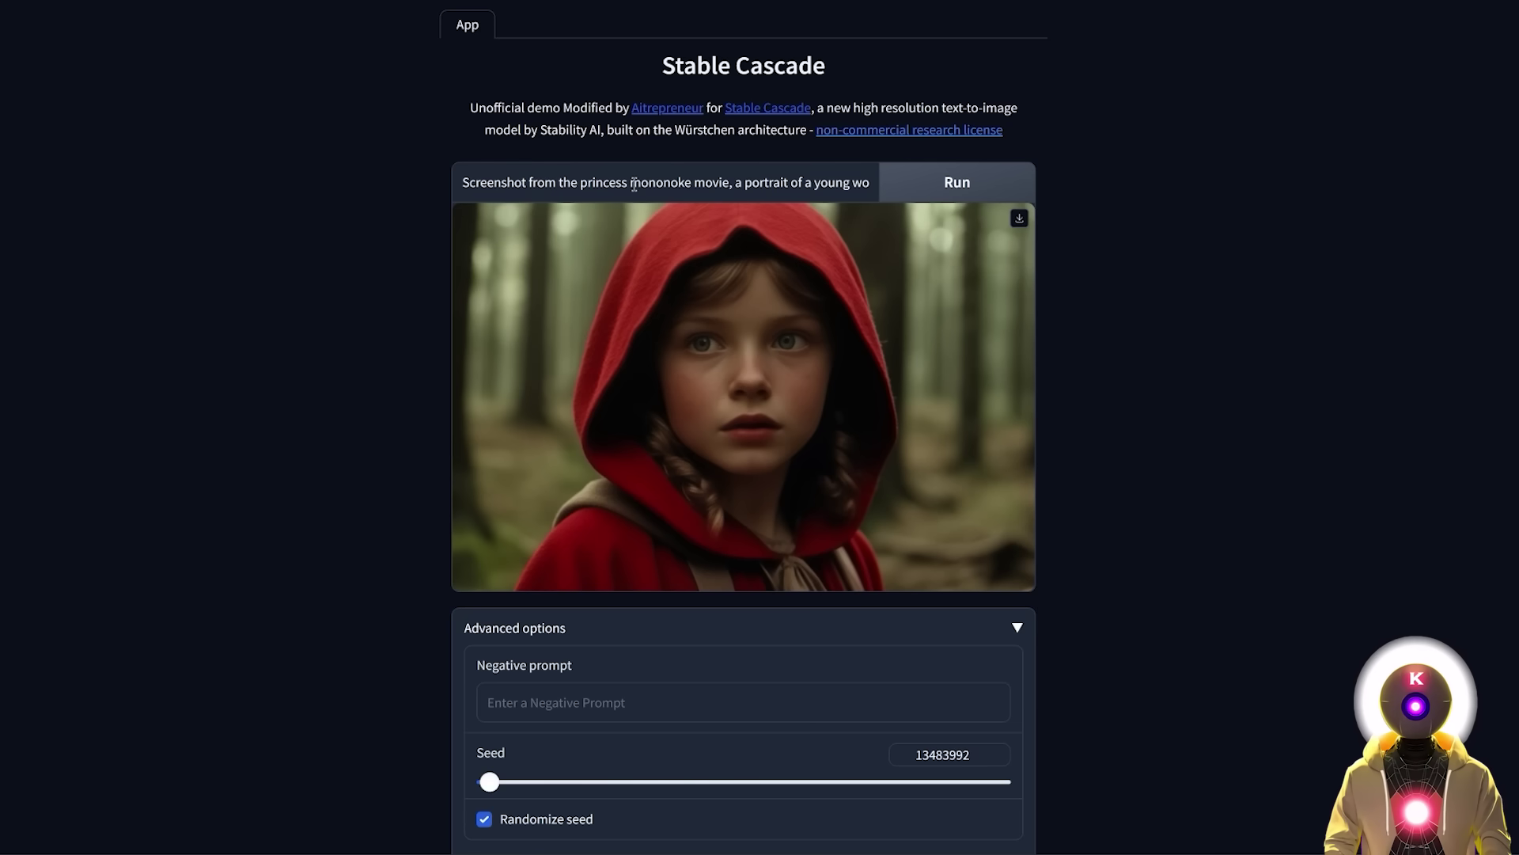
key(End)
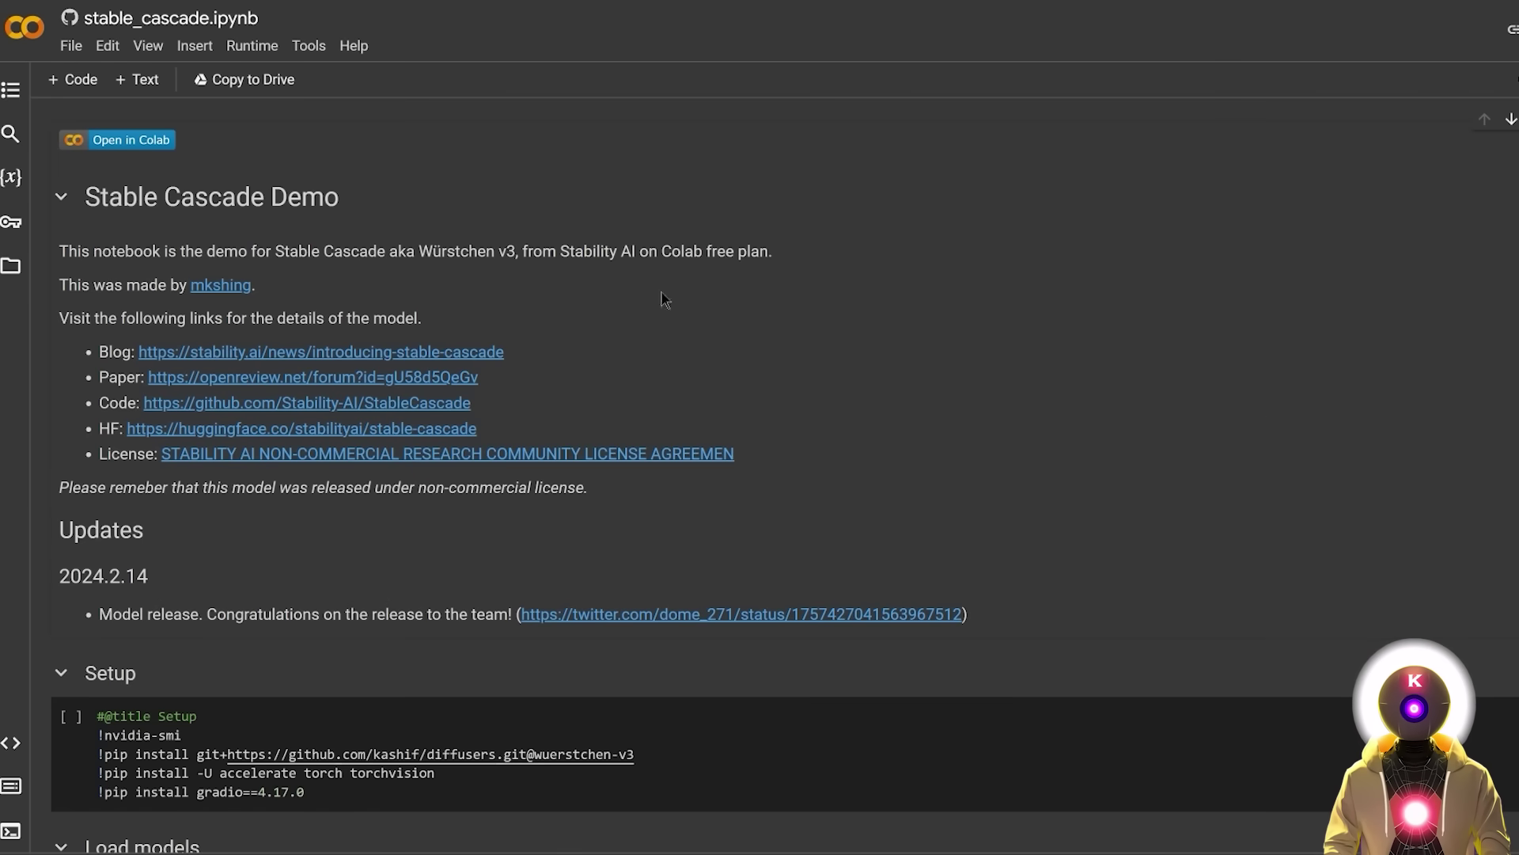
Look through the stable_cascade.ipynb demo notebook in Colab and the creator's posts on Patreon.
scroll(881, 366, down, 5)
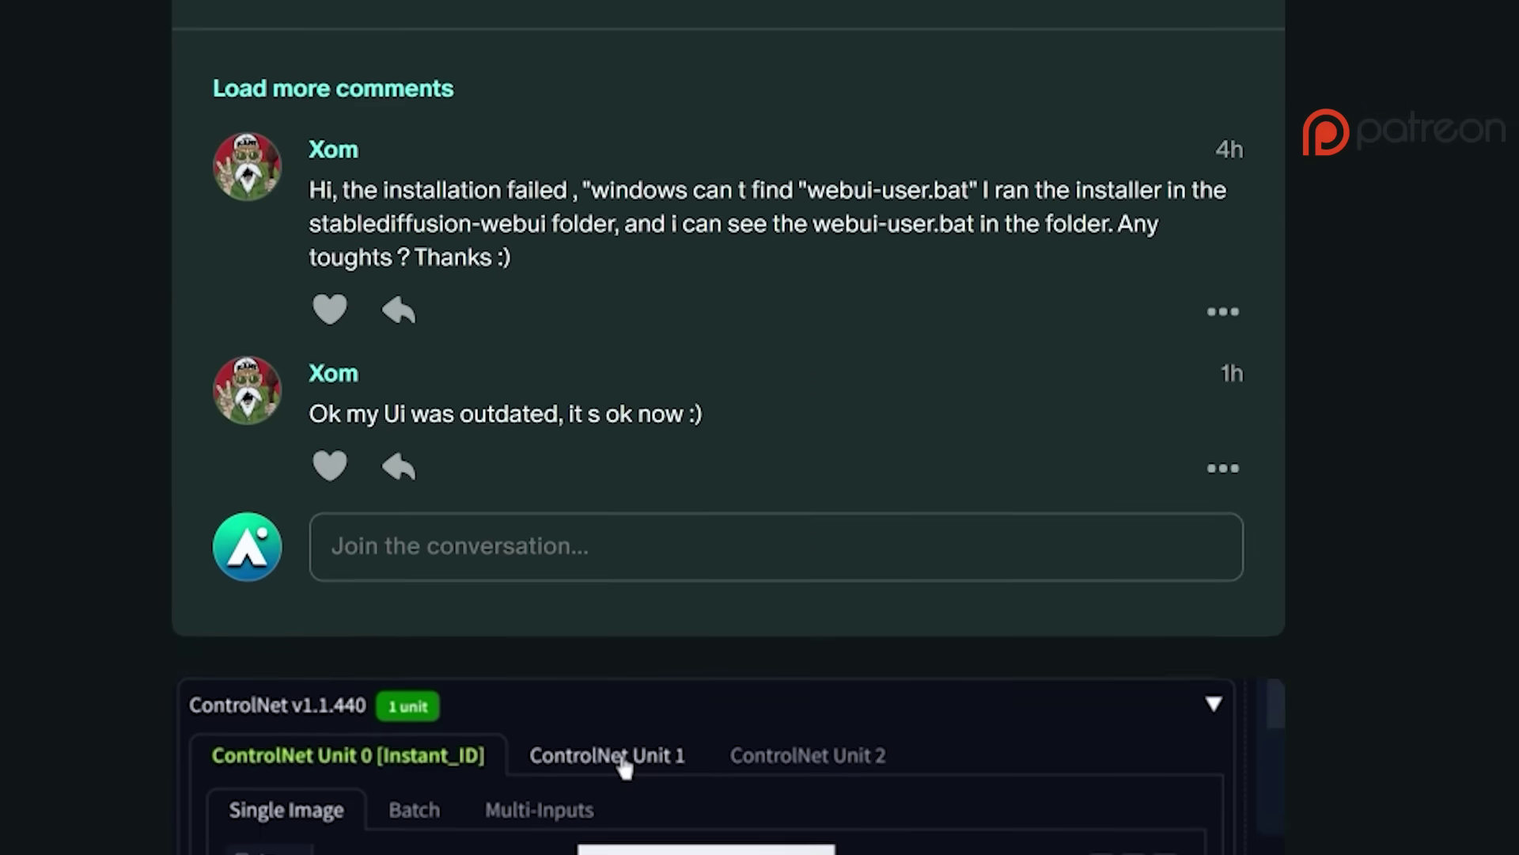
scroll(728, 428, down, 20)
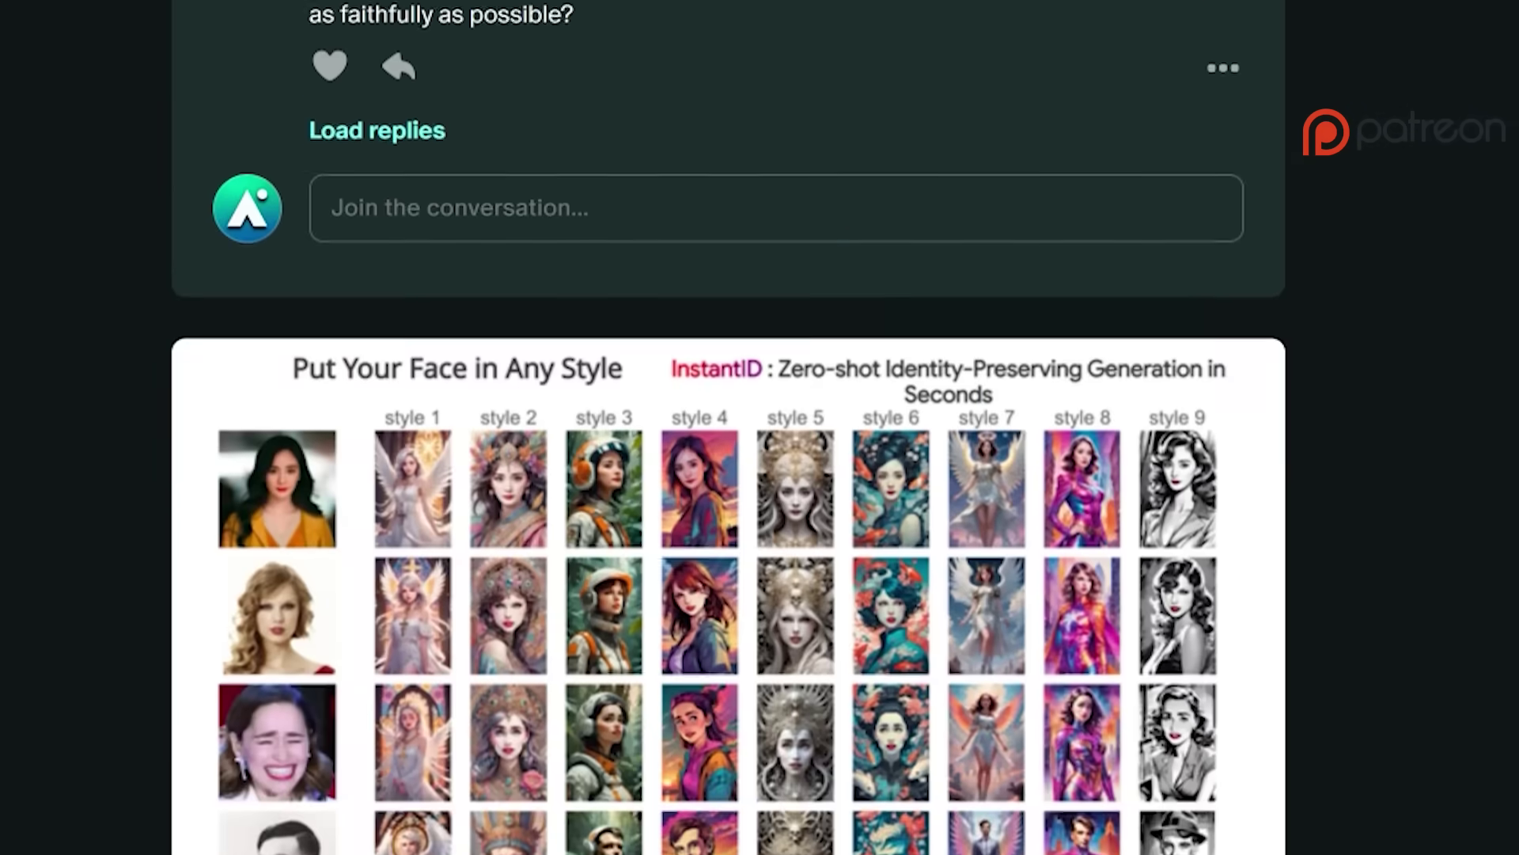
scroll(728, 427, down, 20)
scroll(728, 427, down, 20)
scroll(728, 427, down, 20)
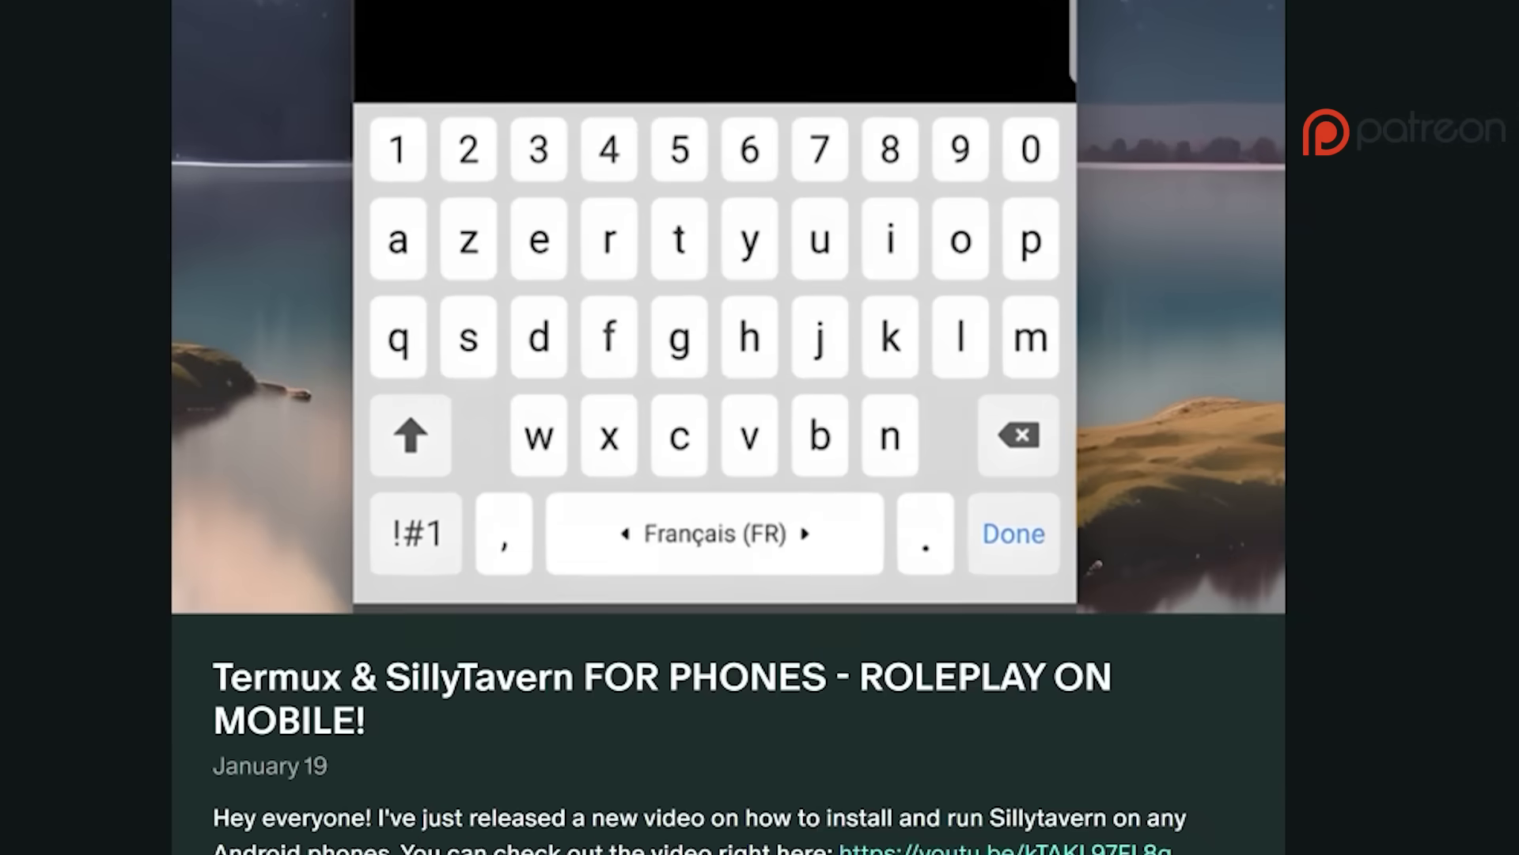